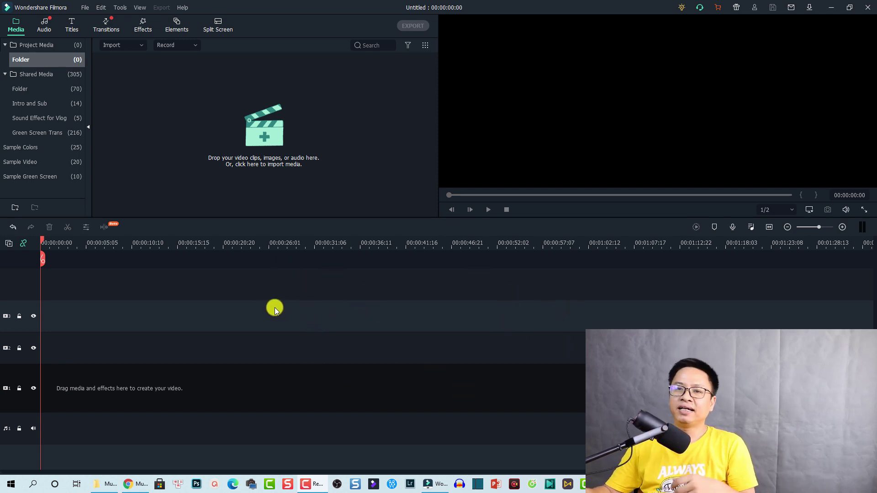
Step: Add the sample videos Travel 01 to Travel 05 to video track 1 and fit the whole project in the timeline
{"action": "left_click", "coordinate": [19, 163]}
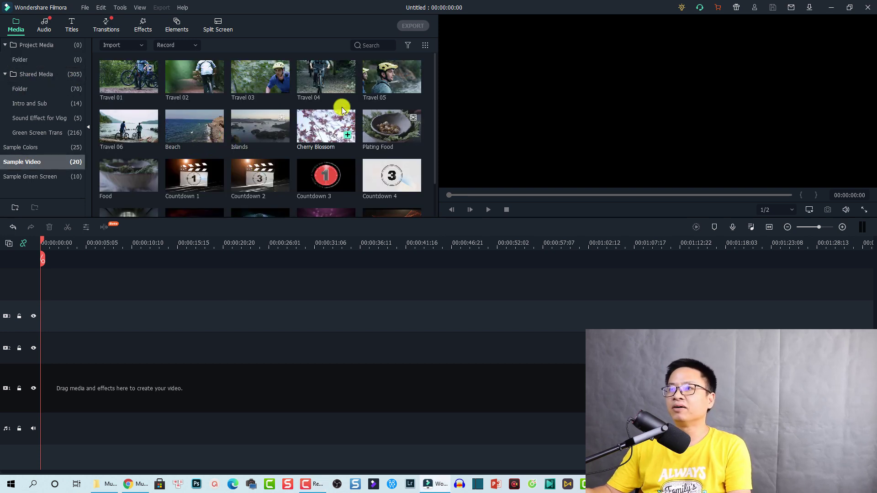
{"action": "left_click", "coordinate": [387, 84]}
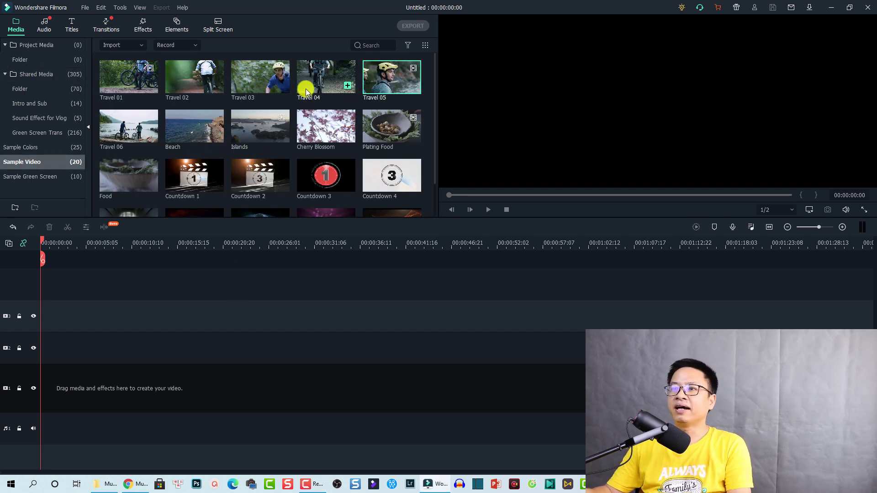
{"action": "left_click", "coordinate": [265, 87], "text": "shift"}
{"action": "left_click", "coordinate": [189, 90], "text": "ctrl"}
{"action": "left_click", "coordinate": [125, 87], "text": "ctrl"}
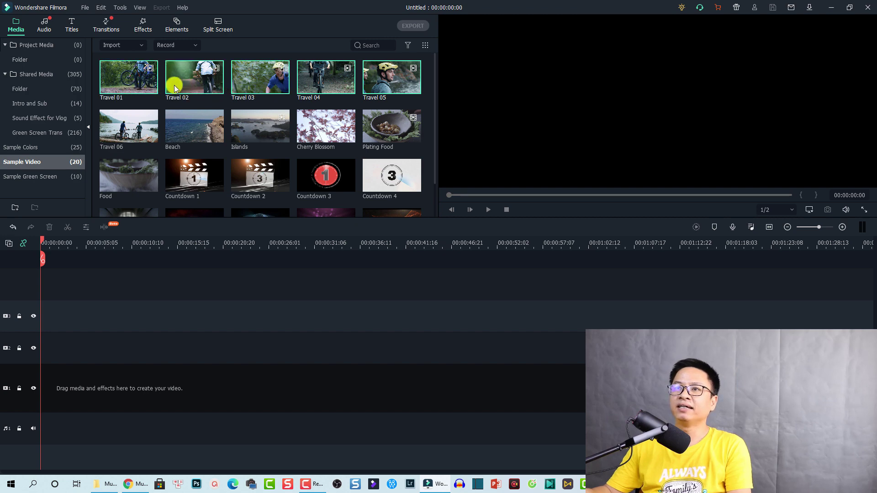
{"action": "left_click_drag", "start_coordinate": [174, 78], "coordinate": [160, 374]}
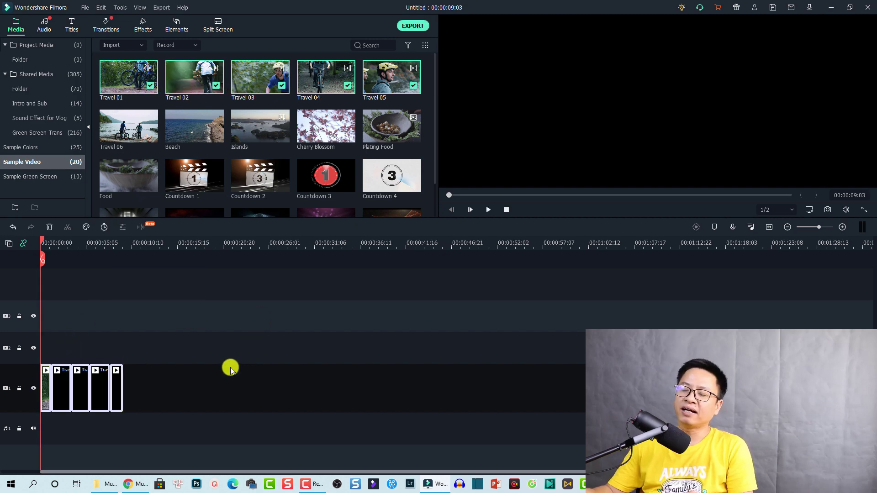
{"action": "left_click", "coordinate": [769, 226]}
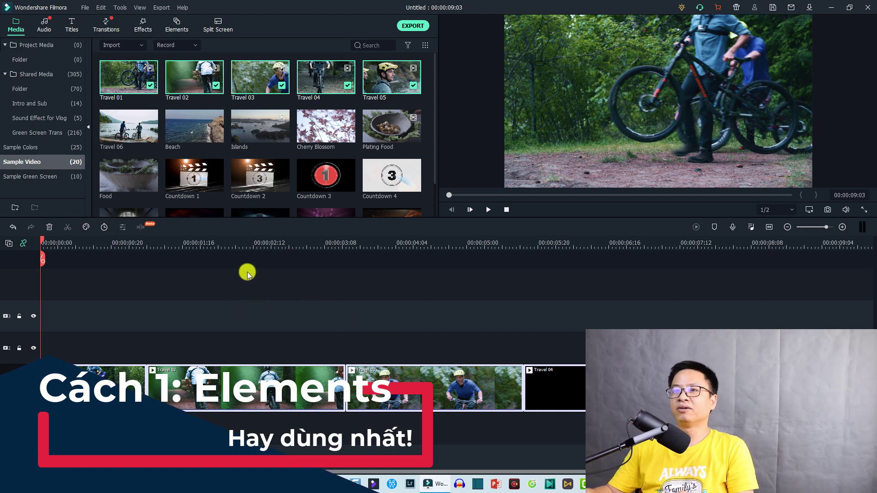
Step: Browse the included elements and preview several white arrow elements
{"action": "left_click", "coordinate": [175, 21]}
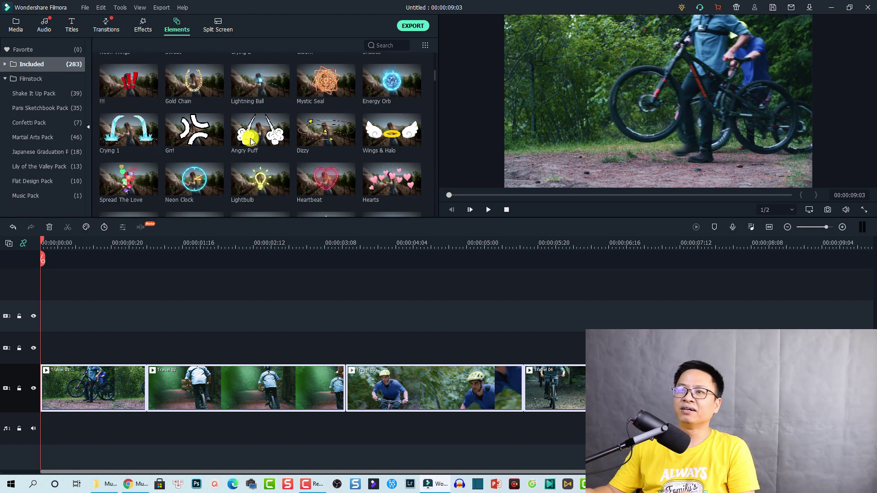
{"action": "scroll", "coordinate": [249, 137], "scroll_direction": "down", "scroll_amount": 10}
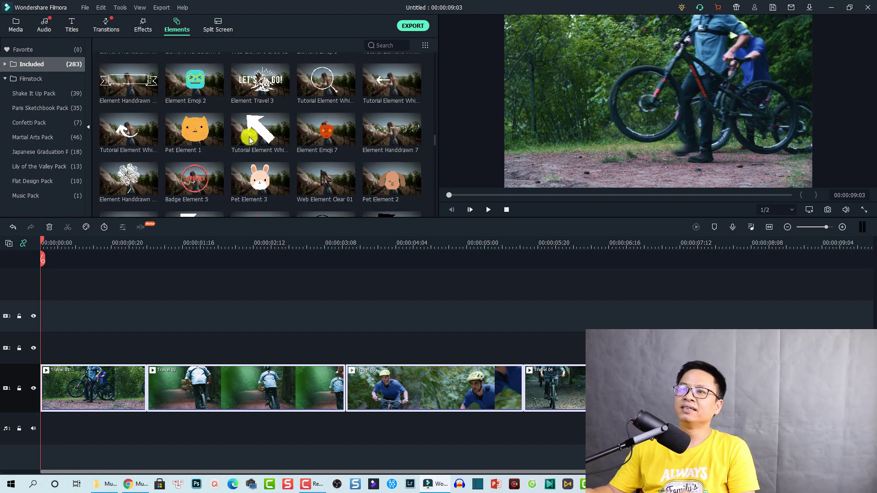
{"action": "scroll", "coordinate": [215, 151], "scroll_direction": "down", "scroll_amount": 3}
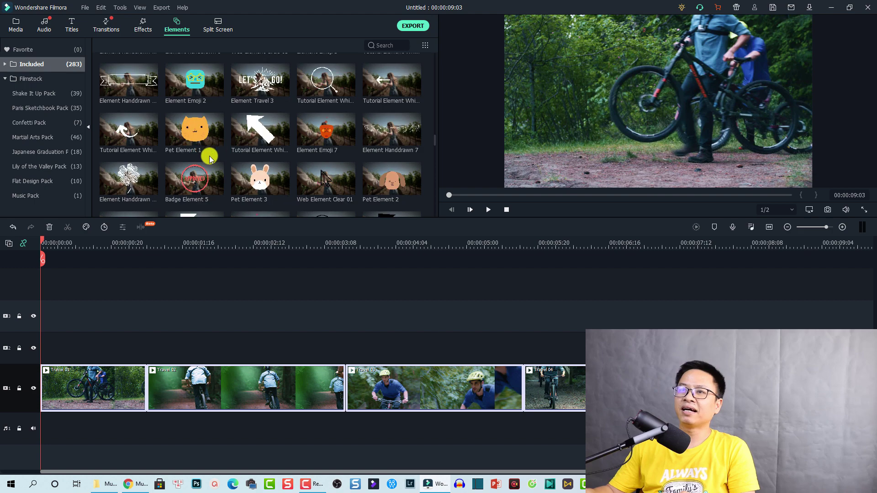
{"action": "left_click", "coordinate": [245, 142]}
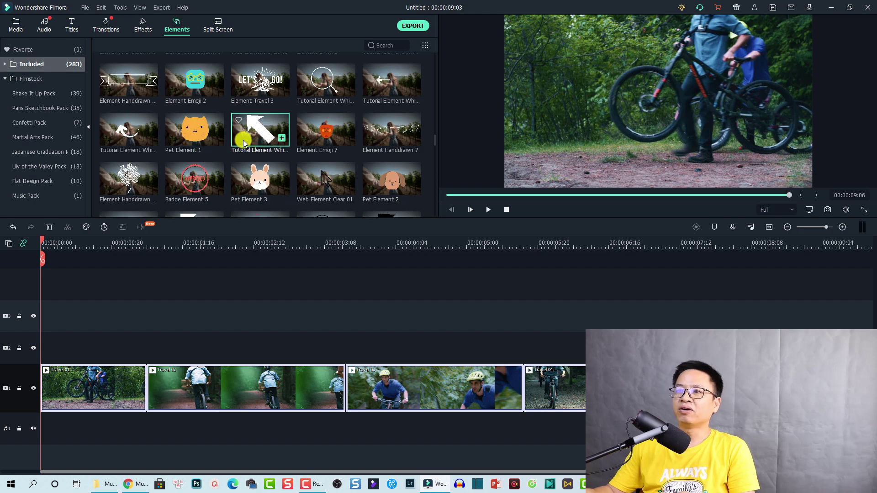
{"action": "scroll", "coordinate": [247, 152], "scroll_direction": "down", "scroll_amount": 3}
{"action": "left_click", "coordinate": [125, 136]}
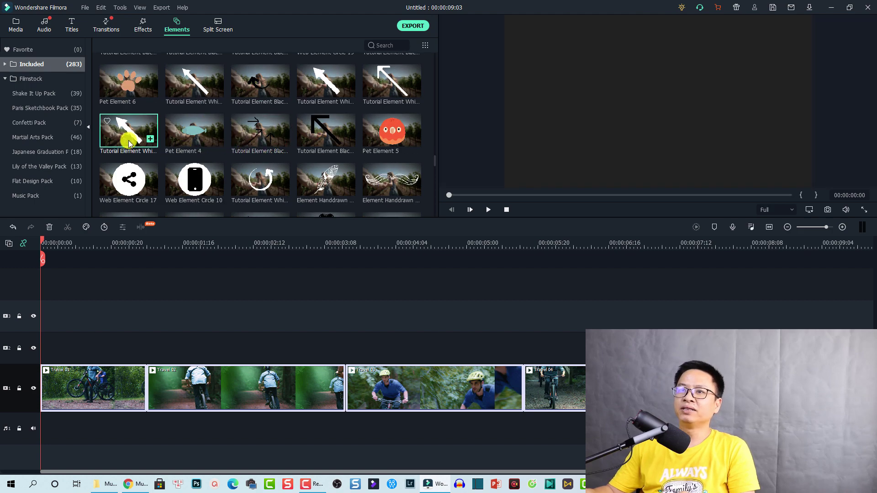
{"action": "left_click", "coordinate": [213, 102]}
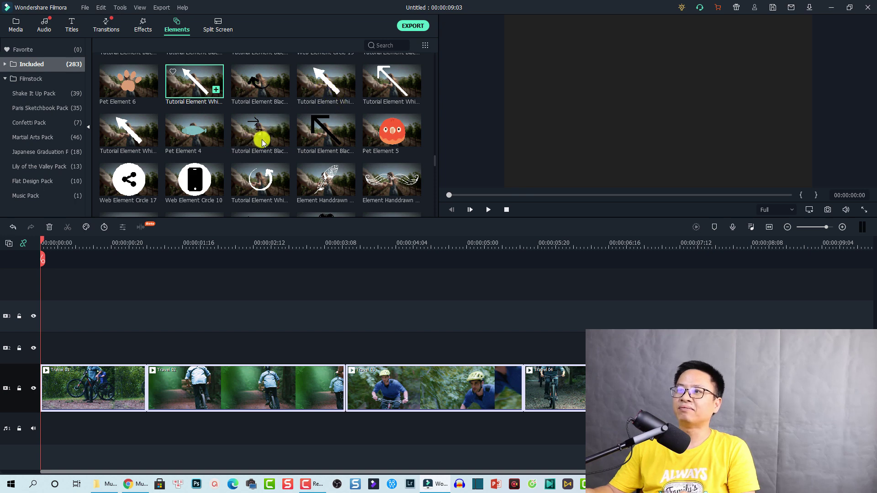
{"action": "left_click", "coordinate": [326, 82]}
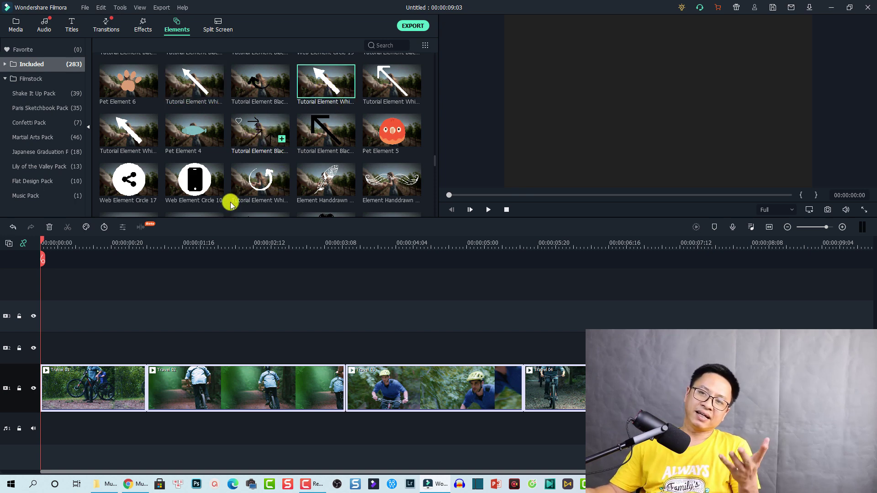
Step: Place the dotted white arrow element, Tutorial Element White 10, on video track 2 above the Travel 01 clip and check its frames
{"action": "scroll", "coordinate": [230, 204], "scroll_direction": "down", "scroll_amount": 5}
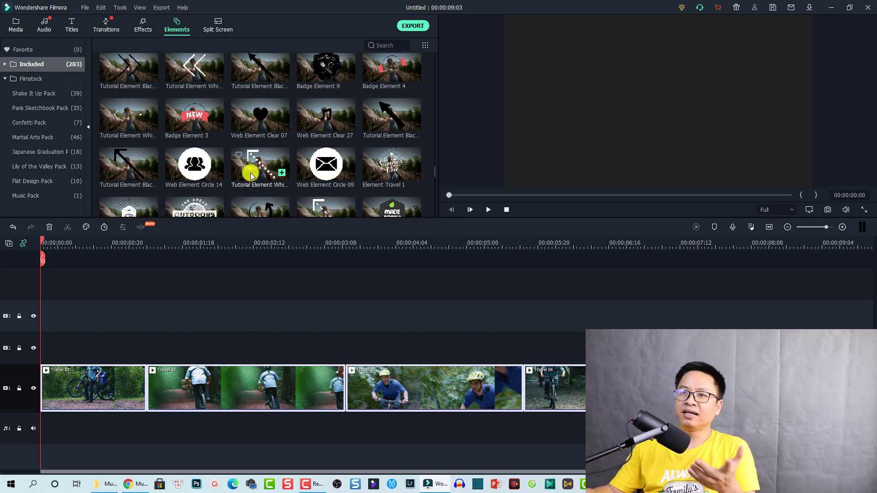
{"action": "left_click_drag", "start_coordinate": [250, 176], "coordinate": [128, 351]}
{"action": "left_click", "coordinate": [125, 247]}
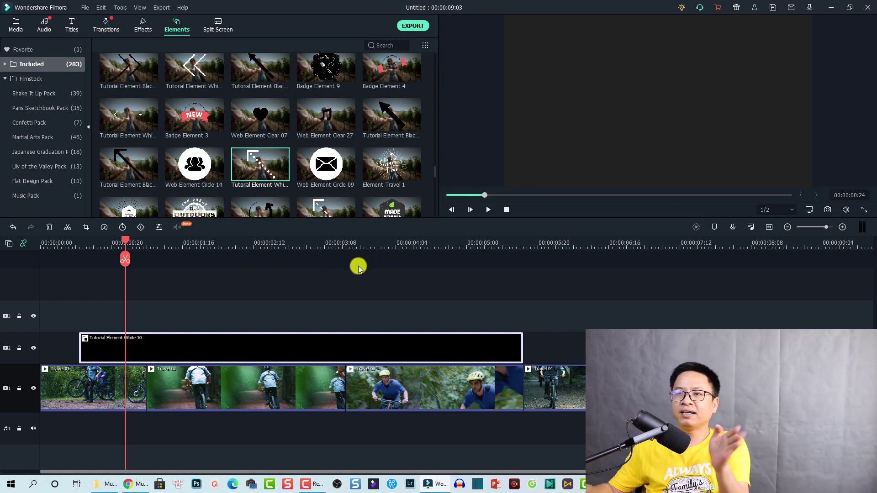
{"action": "left_click", "coordinate": [204, 246]}
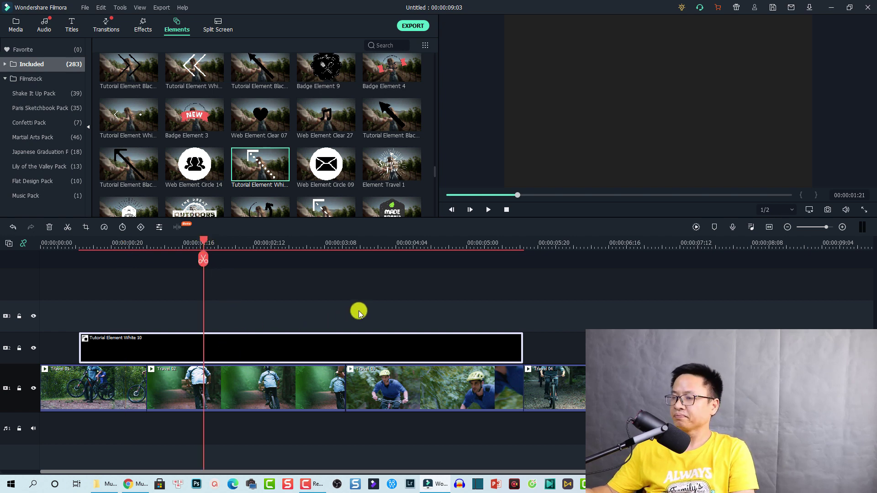
Step: At 00:00:01:03, scale the arrow to about 57%, rotate it to about 317° and move it to about X 164, Y -6
{"action": "left_click", "coordinate": [140, 246]}
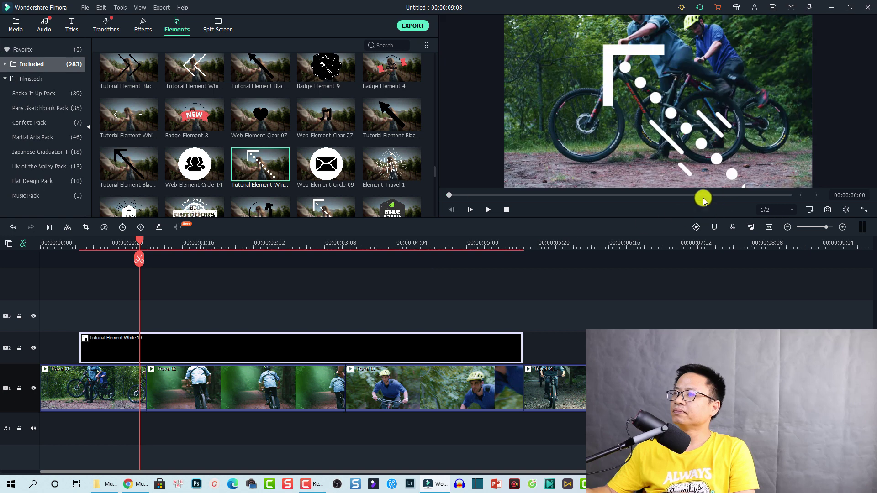
{"action": "left_click", "coordinate": [681, 116]}
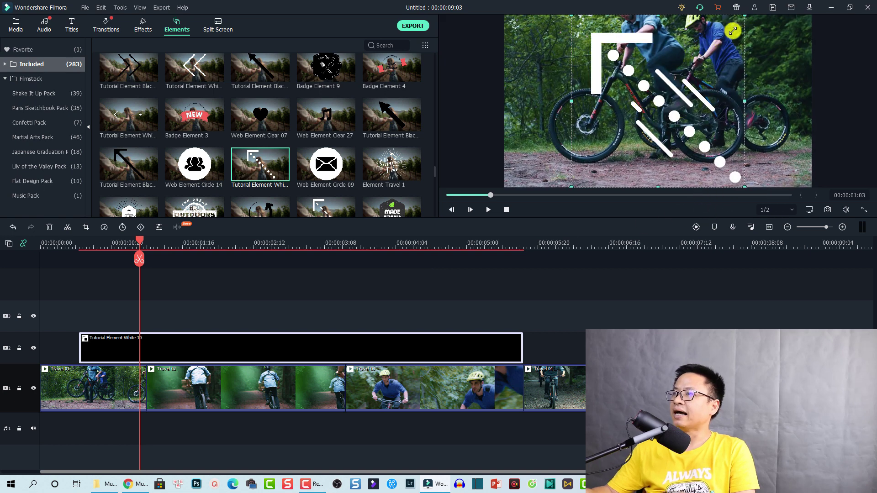
{"action": "left_click_drag", "start_coordinate": [733, 31], "coordinate": [669, 99]}
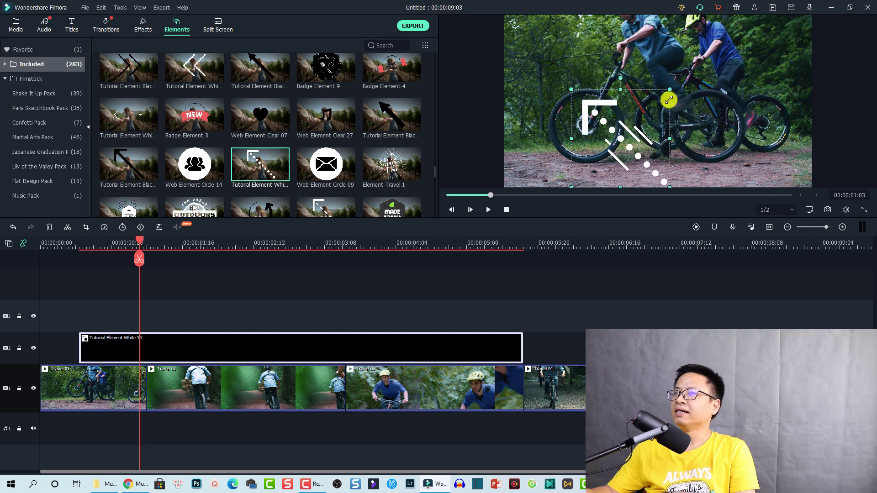
{"action": "left_click_drag", "start_coordinate": [623, 79], "coordinate": [580, 92]}
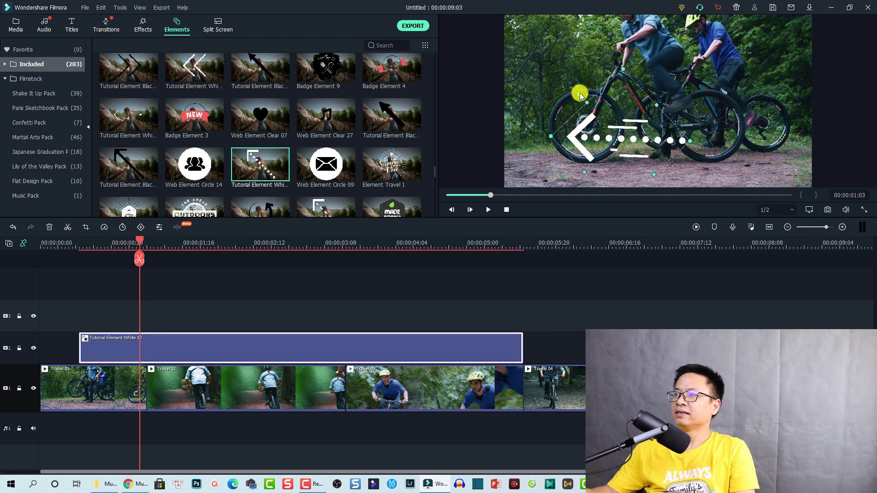
{"action": "left_click_drag", "start_coordinate": [603, 137], "coordinate": [693, 130]}
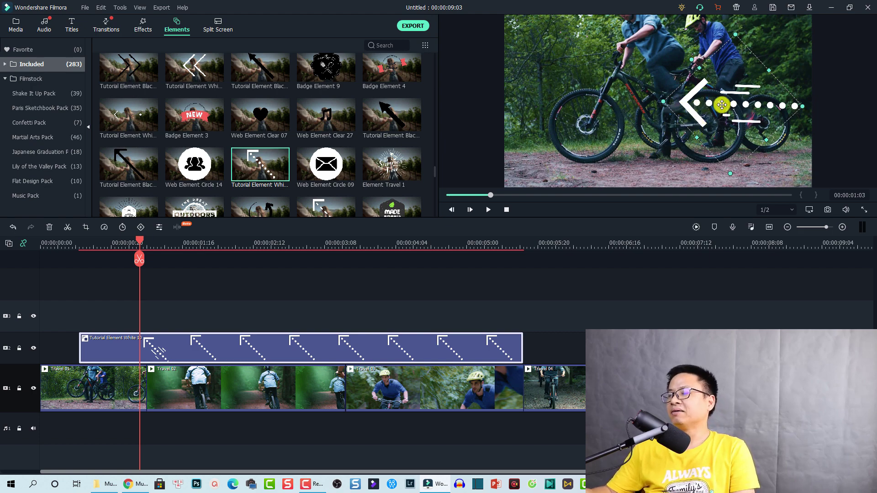
Step: Set the white balance tint of the arrow element to about 2.52, leaving its temperature at 0, and accept the color settings
{"action": "double_click", "coordinate": [165, 342]}
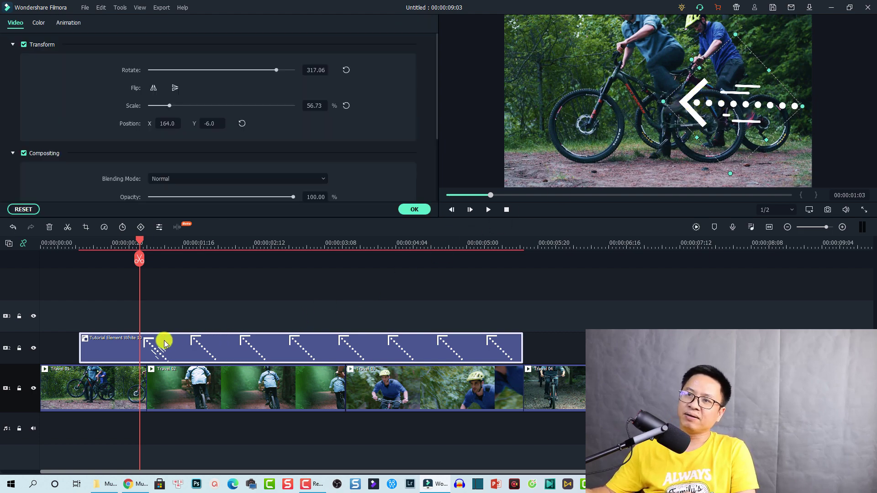
{"action": "left_click", "coordinate": [39, 22]}
{"action": "left_click", "coordinate": [12, 80]}
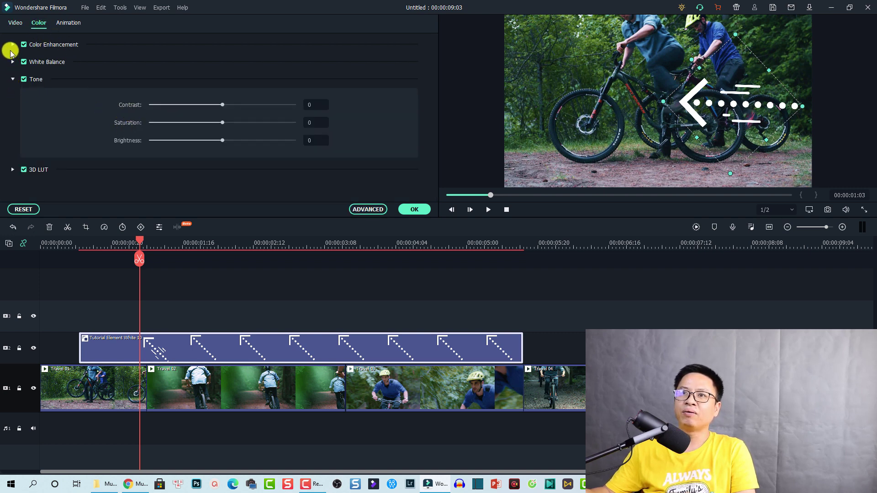
{"action": "left_click", "coordinate": [12, 62]}
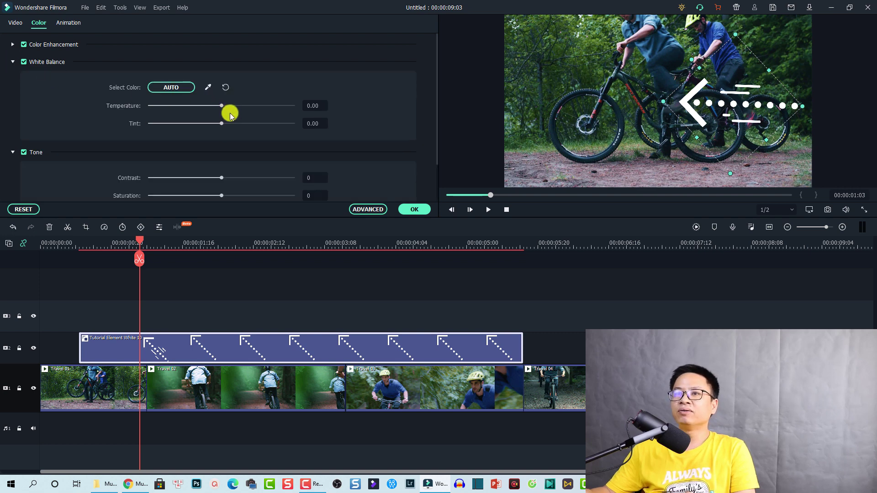
{"action": "left_click_drag", "start_coordinate": [223, 108], "coordinate": [177, 115]}
{"action": "mouse_move", "coordinate": [230, 119]}
{"action": "left_mouse_down"}
{"action": "mouse_move", "coordinate": [274, 123]}
{"action": "mouse_move", "coordinate": [243, 124]}
{"action": "left_mouse_up"}
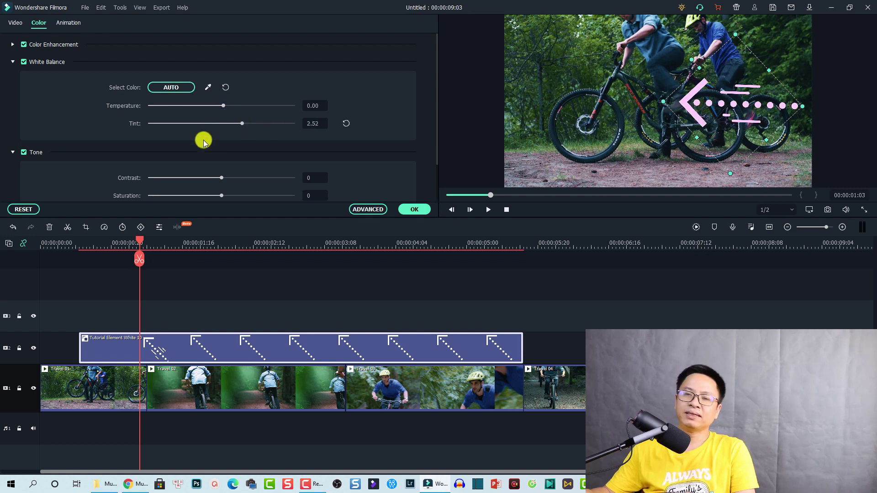
{"action": "left_click", "coordinate": [66, 243]}
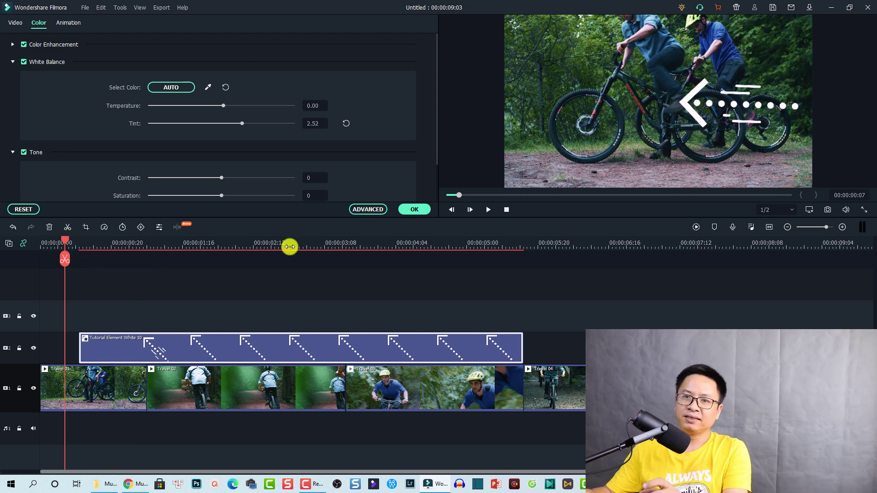
{"action": "left_click", "coordinate": [415, 209]}
Step: Play back the arrow animation and delete the arrow element from video track 2
{"action": "key", "text": "space"}
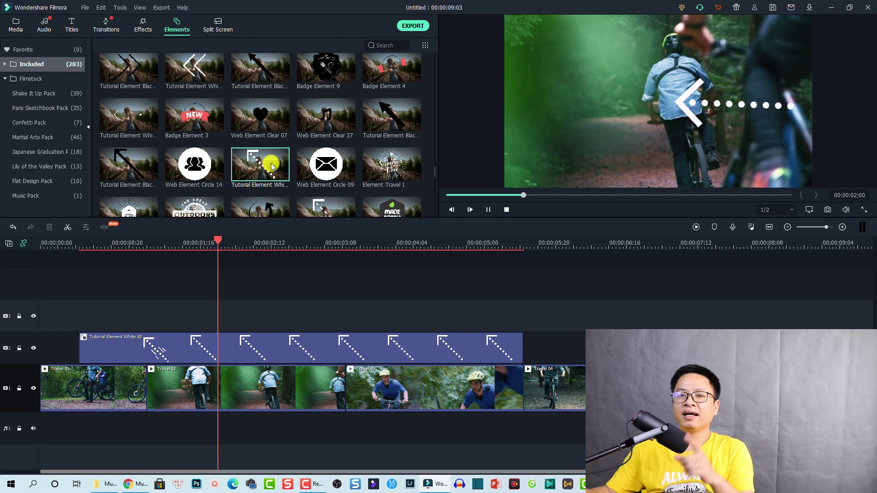
{"action": "key", "text": "space"}
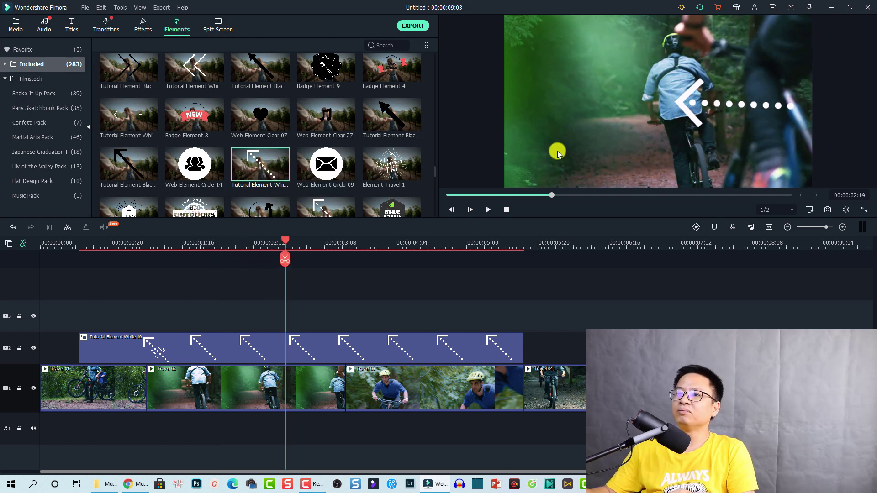
{"action": "left_click", "coordinate": [275, 342]}
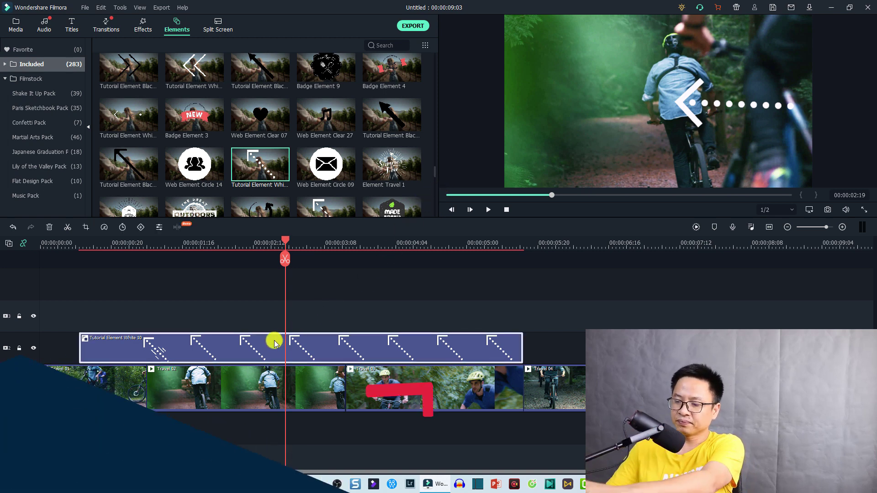
{"action": "key", "text": "Delete"}
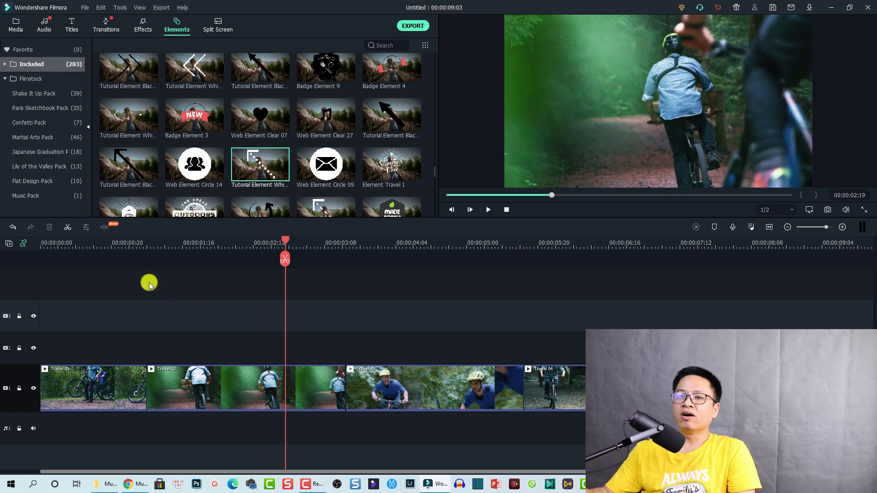
Step: Place the Default Title on video track 2 above the Travel 01 clip, starting at 00:00:00:08
{"action": "left_click", "coordinate": [69, 243]}
{"action": "left_click", "coordinate": [76, 376]}
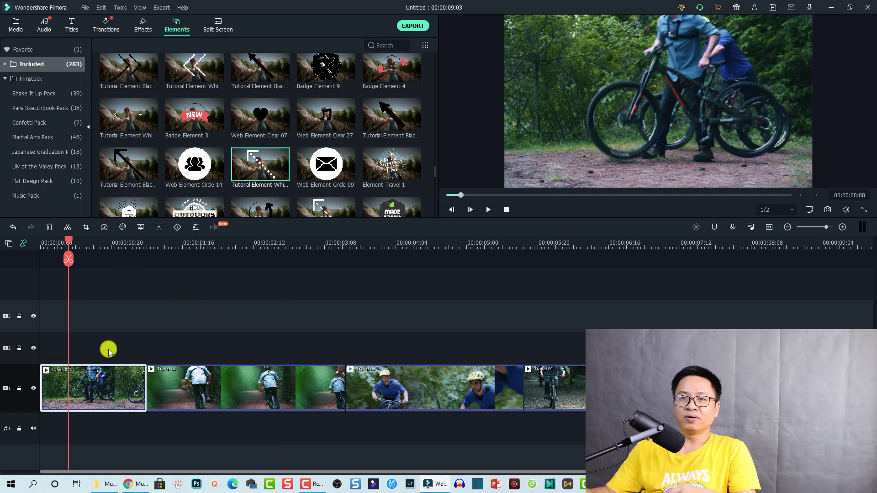
{"action": "key", "text": "alt+1"}
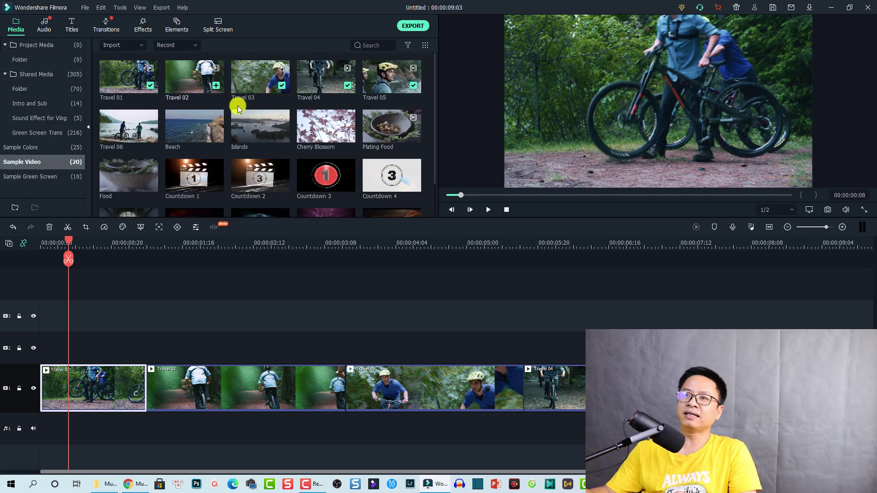
{"action": "left_click", "coordinate": [26, 150]}
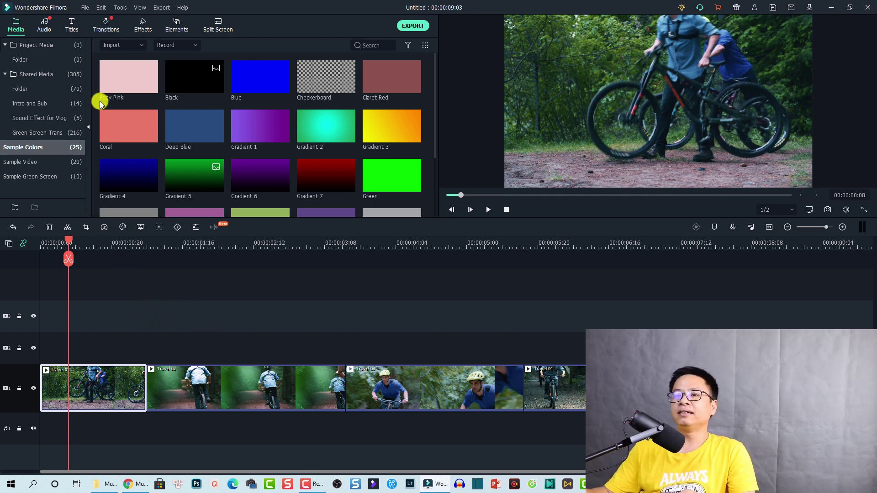
{"action": "left_click", "coordinate": [71, 28]}
{"action": "left_click", "coordinate": [24, 108]}
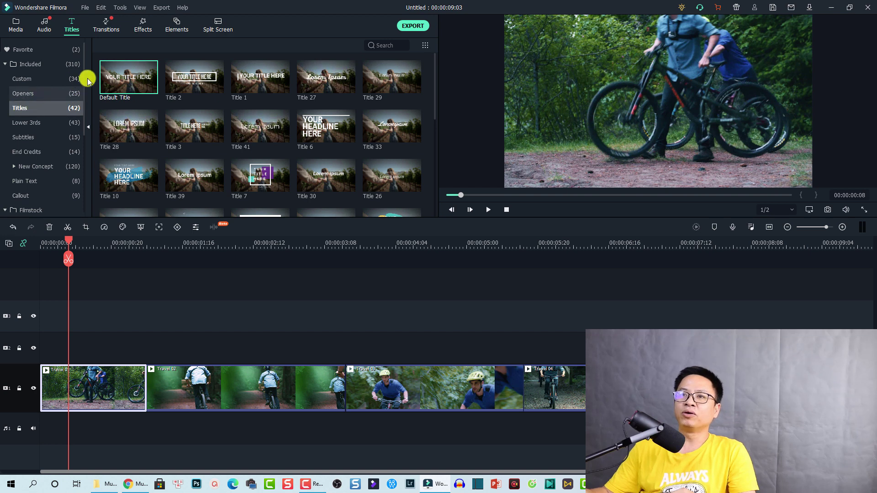
{"action": "left_click", "coordinate": [121, 86]}
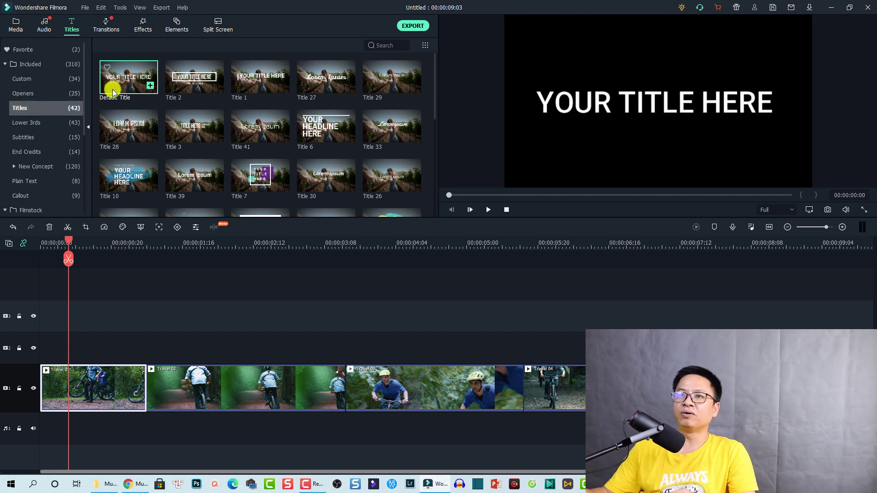
{"action": "left_click_drag", "start_coordinate": [118, 84], "coordinate": [68, 345]}
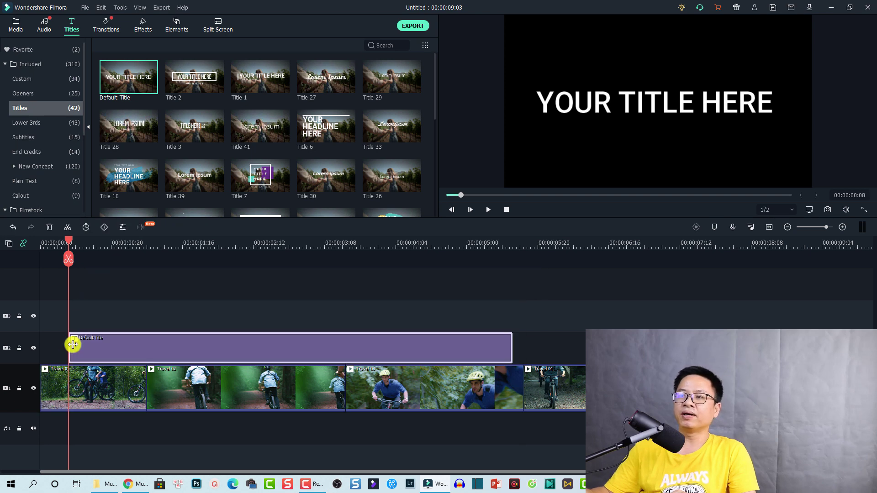
Step: Open the Default Title for advanced editing with the playhead at 00:00:00:20 and delete its YOUR TITLE HERE text box
{"action": "left_click", "coordinate": [140, 247]}
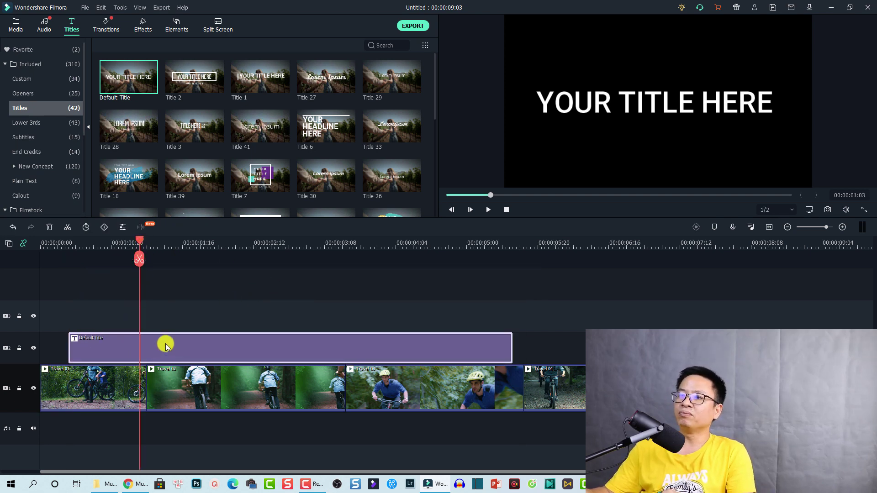
{"action": "left_click", "coordinate": [112, 246]}
{"action": "left_click", "coordinate": [114, 348]}
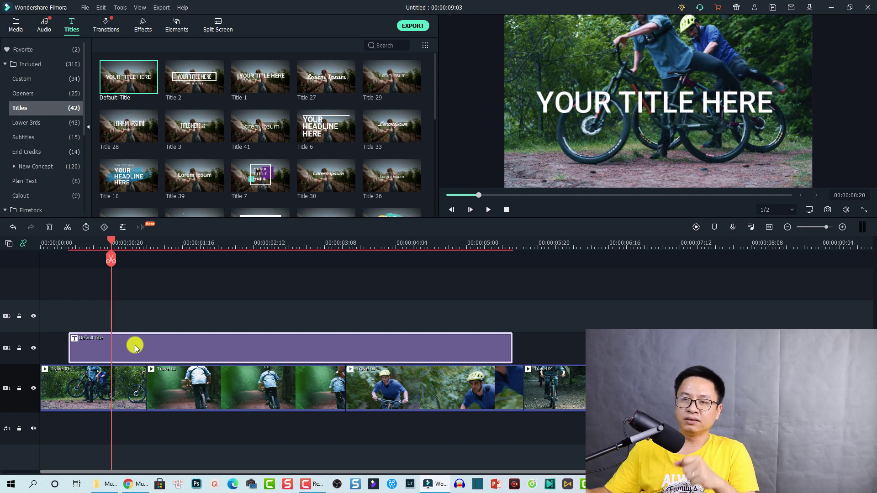
{"action": "right_click", "coordinate": [135, 348]}
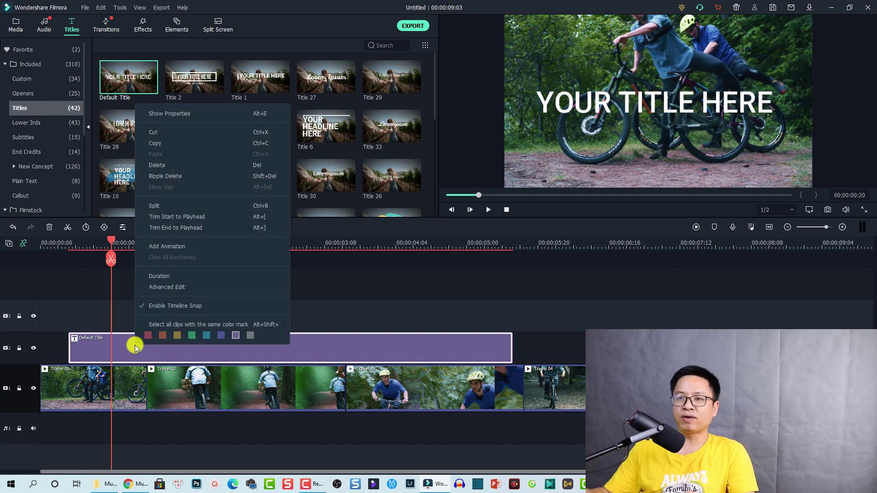
{"action": "left_click", "coordinate": [167, 287]}
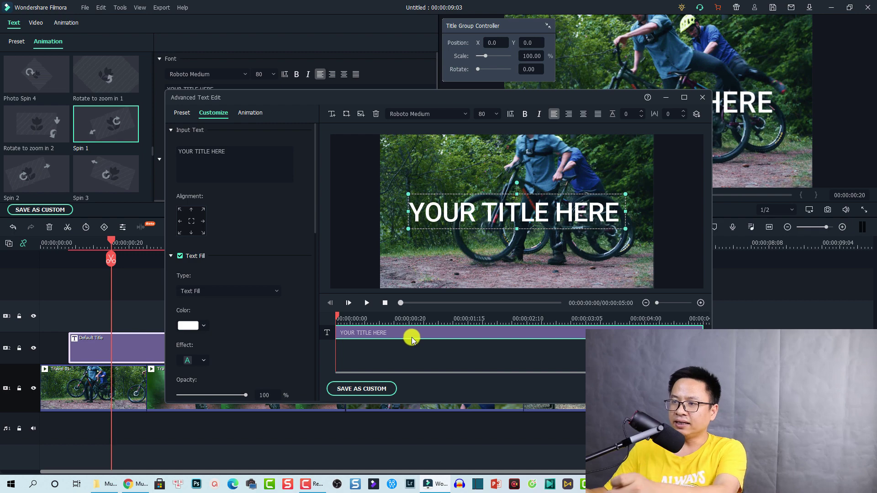
{"action": "key", "text": "Delete"}
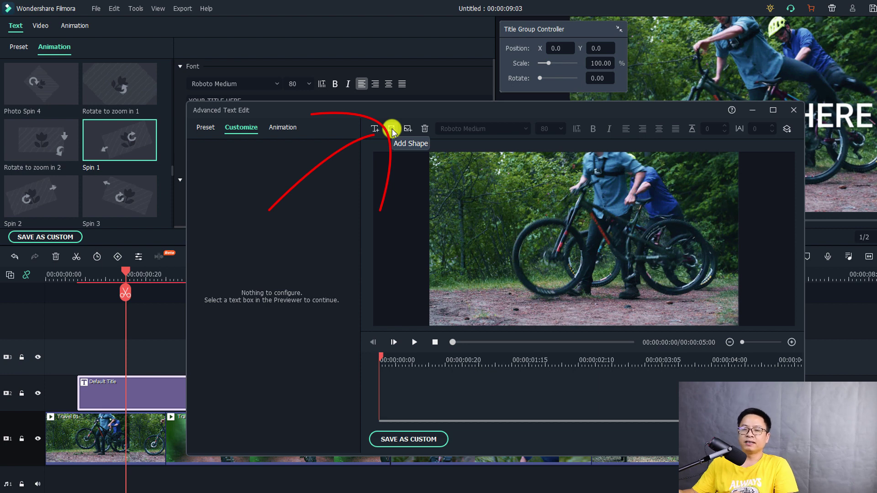
Step: Add a right arrow shape to the title and reshape it with a longer body, a shorter head and slightly more height
{"action": "left_click", "coordinate": [391, 129]}
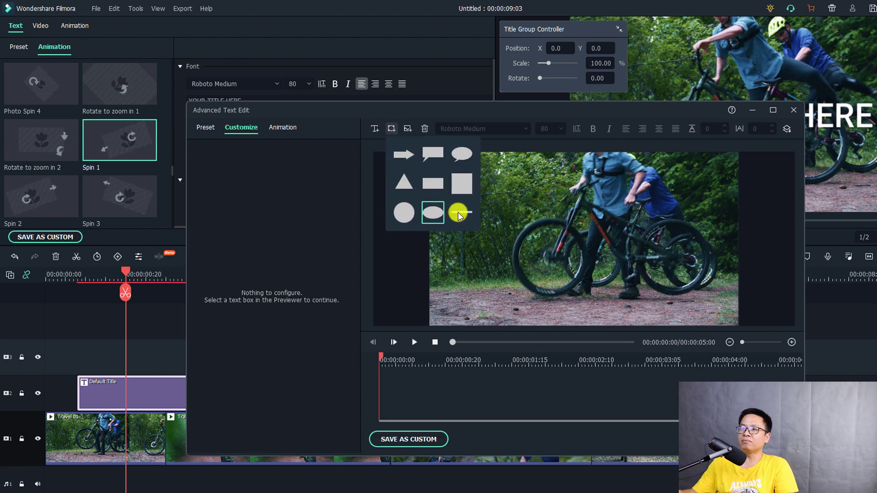
{"action": "left_click", "coordinate": [405, 158]}
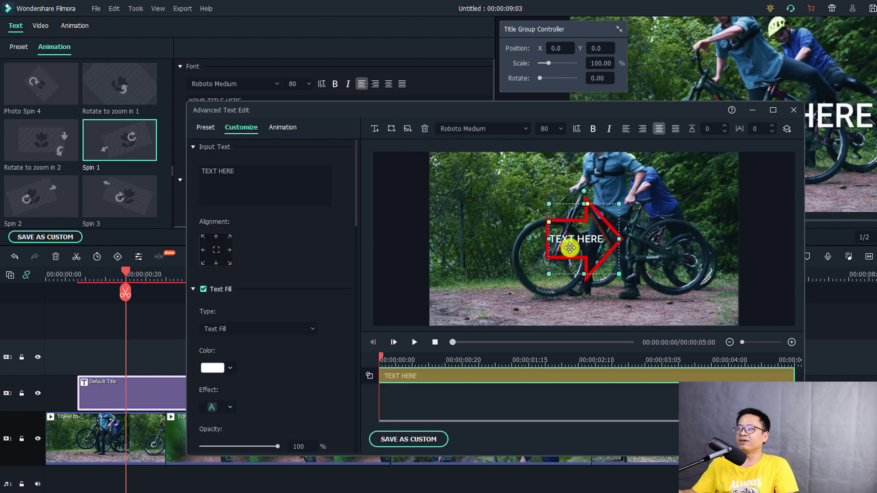
{"action": "left_click_drag", "start_coordinate": [570, 248], "coordinate": [477, 235]}
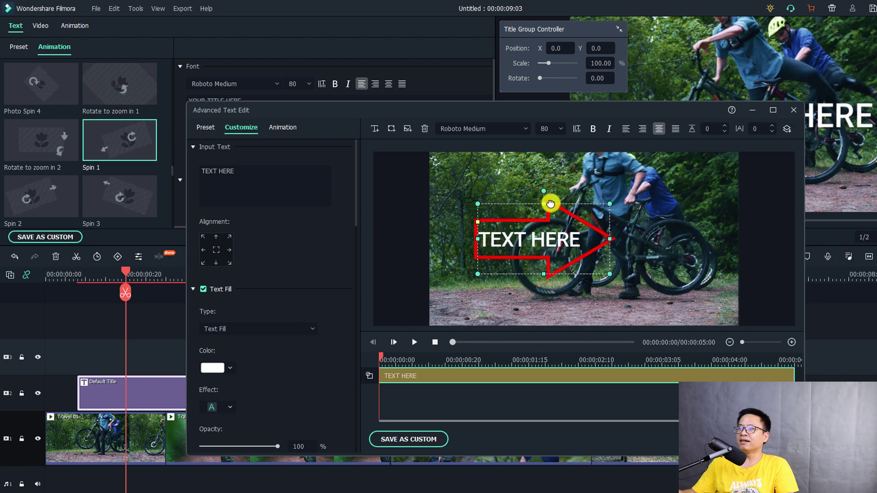
{"action": "left_click_drag", "start_coordinate": [554, 204], "coordinate": [557, 204]}
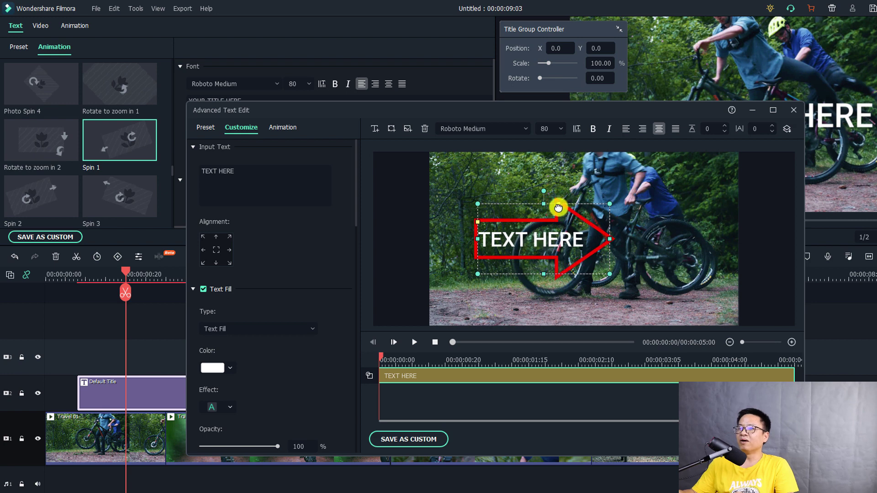
{"action": "mouse_move", "coordinate": [543, 275]}
{"action": "left_mouse_down"}
{"action": "mouse_move", "coordinate": [546, 249]}
{"action": "mouse_move", "coordinate": [545, 280]}
{"action": "left_mouse_up"}
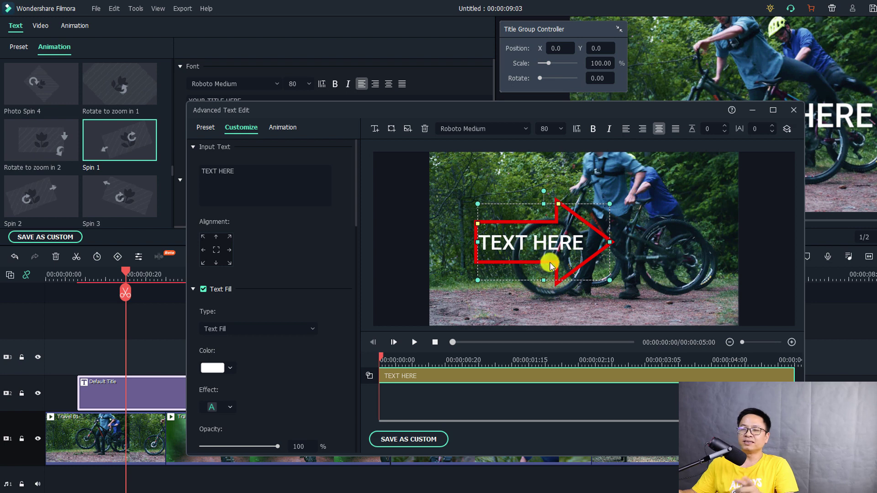
Step: Remove the TEXT HERE placeholder from inside the arrow and shift the arrow to the right over the bicycles
{"action": "left_click_drag", "start_coordinate": [280, 183], "coordinate": [184, 161]}
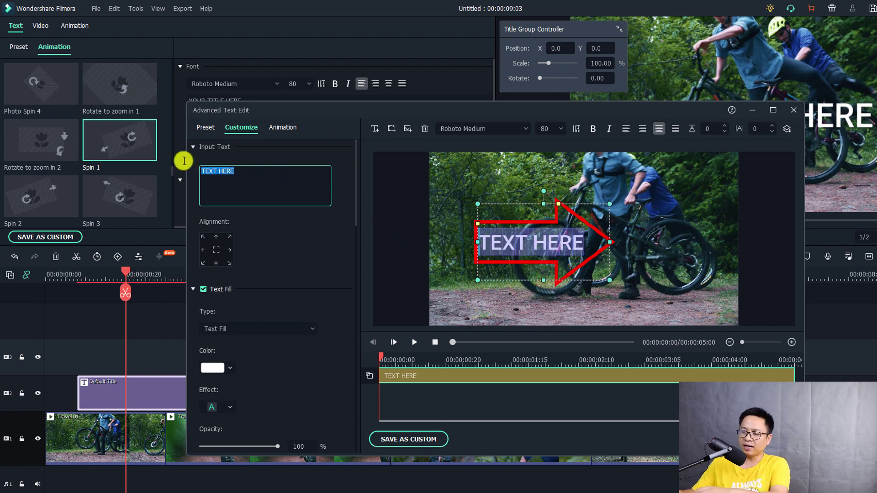
{"action": "left_click", "coordinate": [476, 298]}
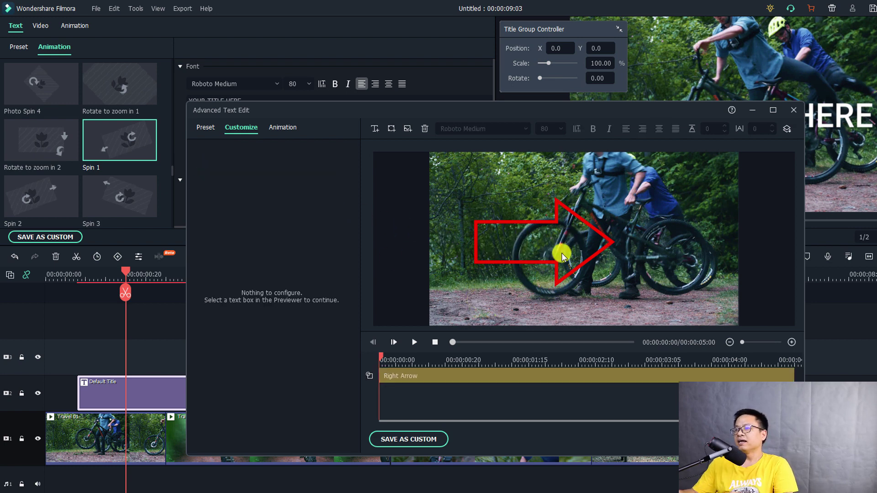
{"action": "left_click_drag", "start_coordinate": [530, 253], "coordinate": [564, 249]}
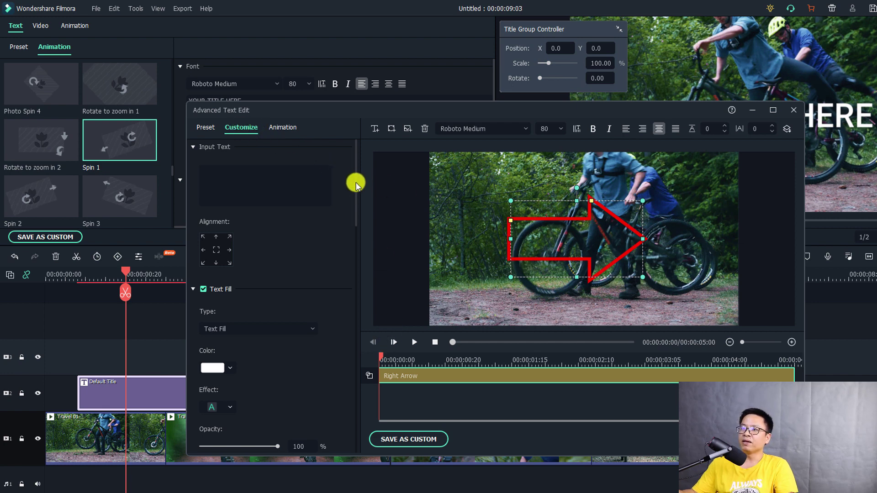
Step: Turn on the shape fill of the arrow
{"action": "left_click_drag", "start_coordinate": [356, 182], "coordinate": [358, 382]}
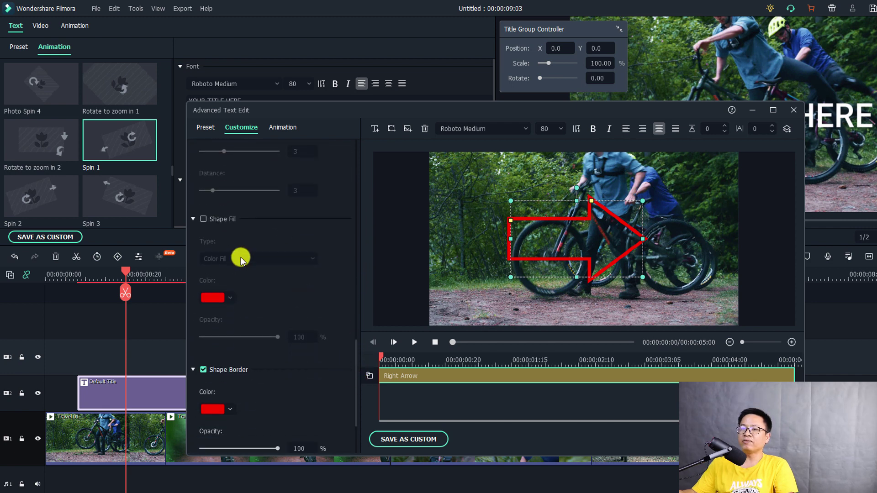
{"action": "left_click", "coordinate": [203, 219]}
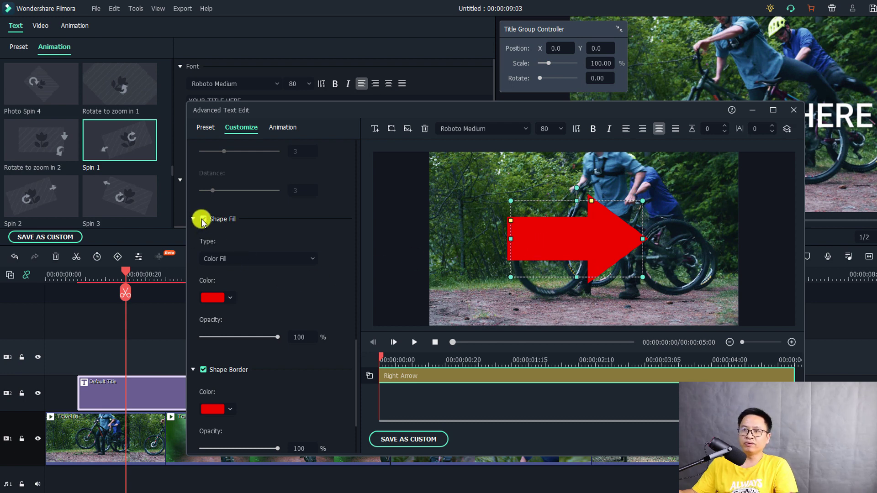
Step: Try a Gradient Fill from white to blue on the arrow, and return the fill type to Color Fill
{"action": "left_click", "coordinate": [229, 264]}
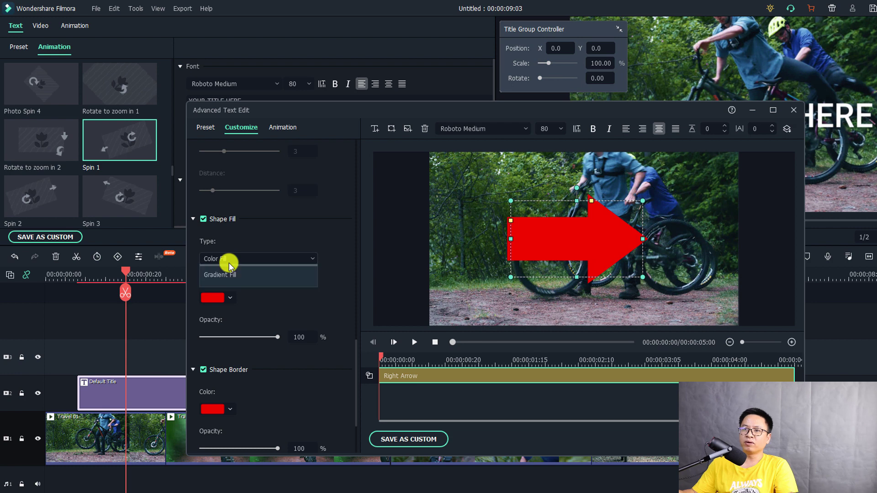
{"action": "left_click", "coordinate": [230, 296]}
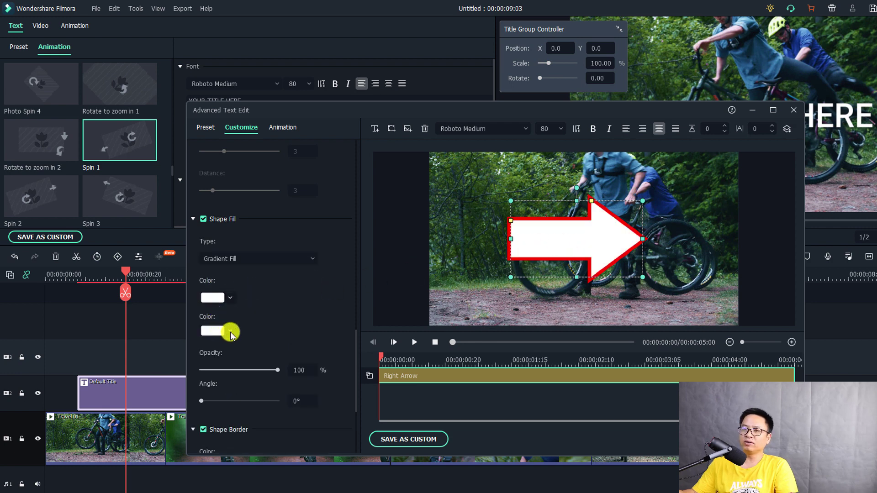
{"action": "left_click", "coordinate": [230, 332]}
{"action": "left_click", "coordinate": [206, 368]}
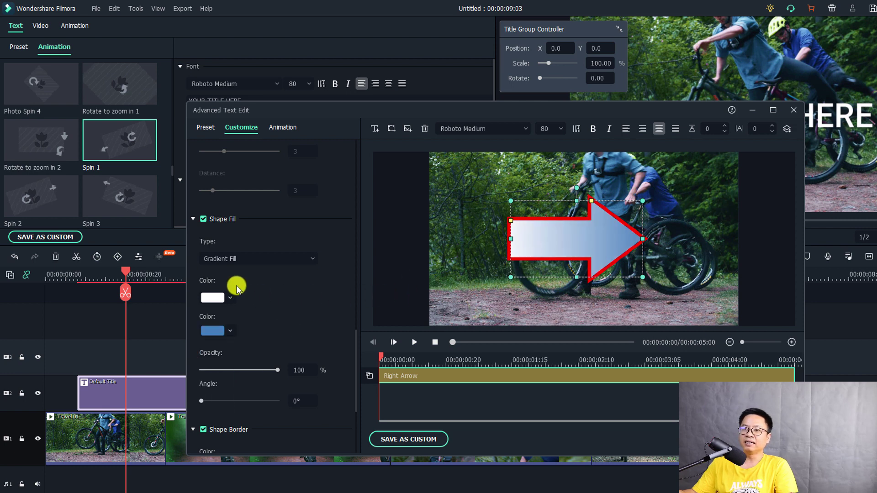
{"action": "left_click", "coordinate": [231, 259]}
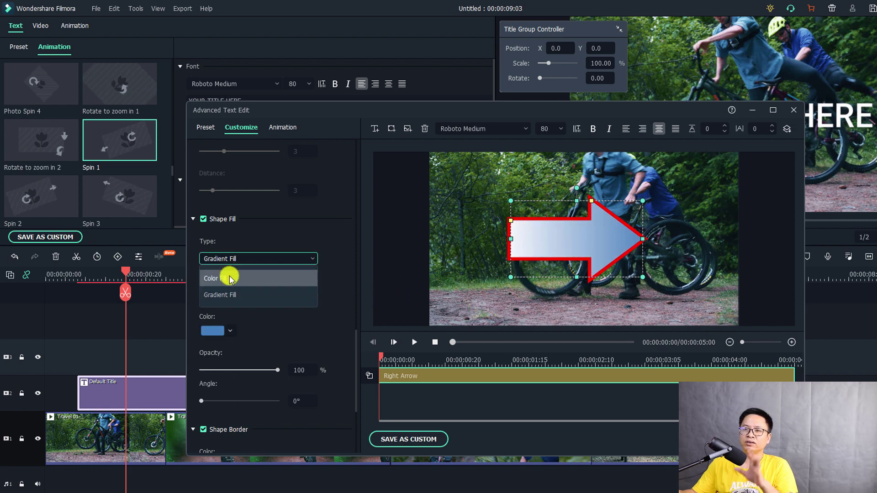
{"action": "left_click", "coordinate": [231, 279]}
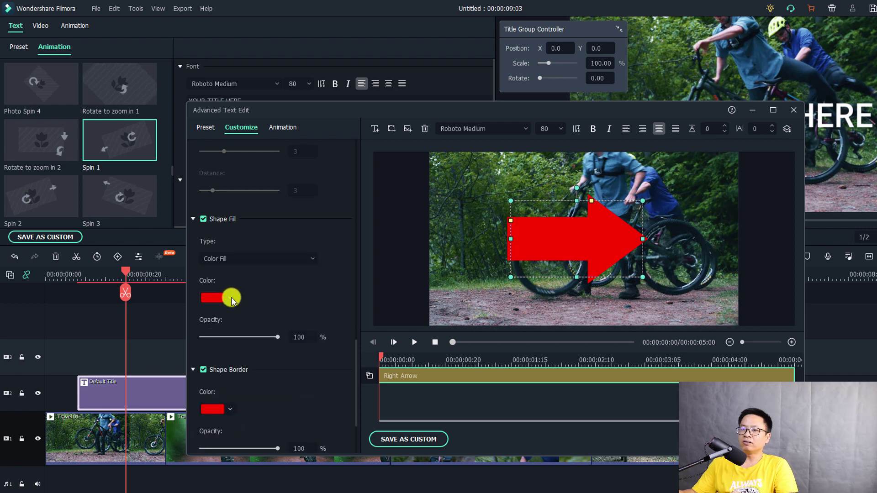
Step: Set the arrow's shape fill color to yellow (#ffff00)
{"action": "left_click", "coordinate": [231, 298]}
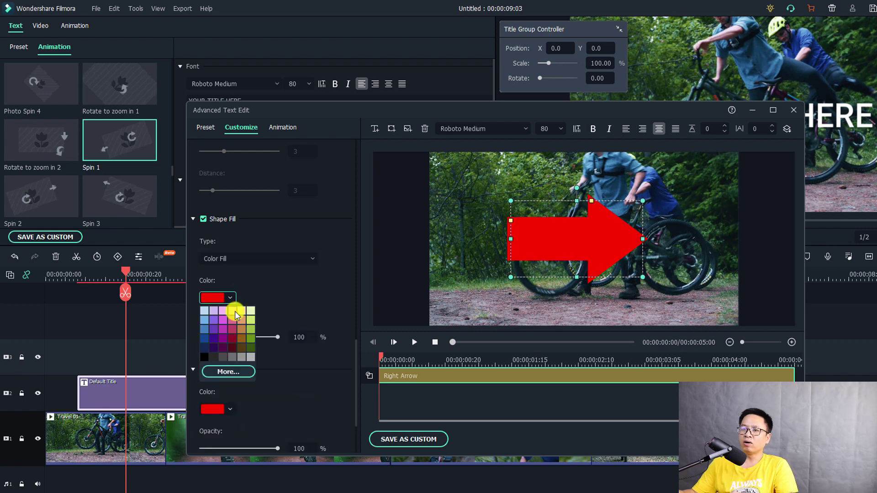
{"action": "left_click", "coordinate": [224, 373]}
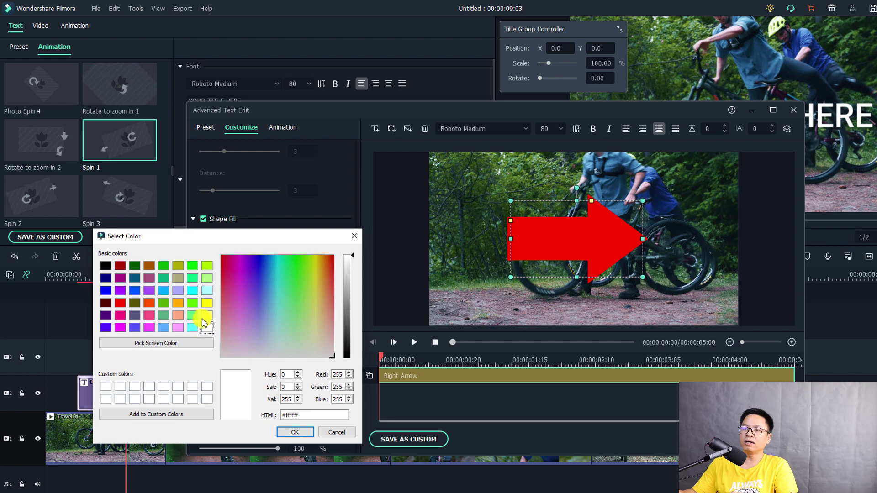
{"action": "left_click", "coordinate": [208, 304]}
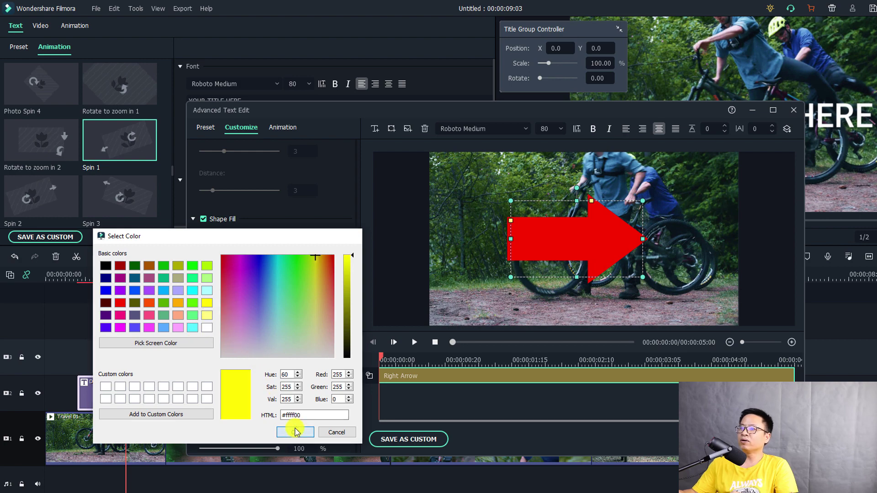
{"action": "left_click", "coordinate": [294, 433]}
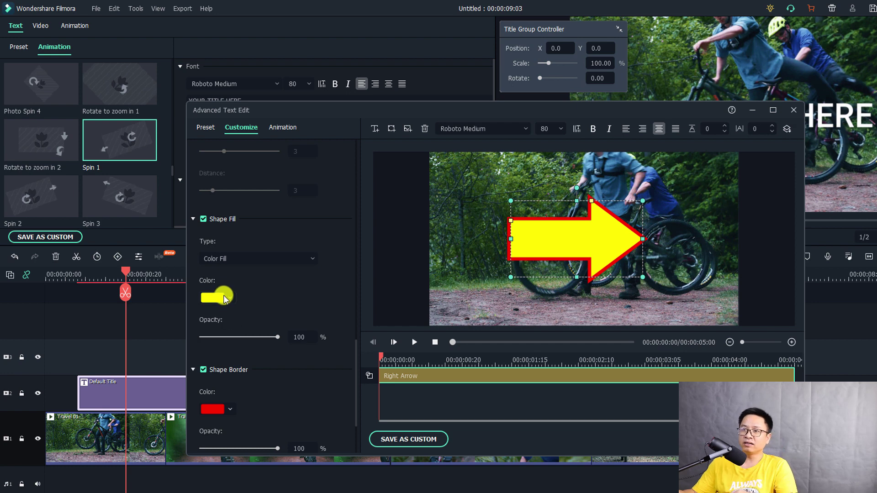
Step: Switch the arrow's shape fill off and back on, and set its fill color to red (#ff0000)
{"action": "left_click", "coordinate": [203, 219]}
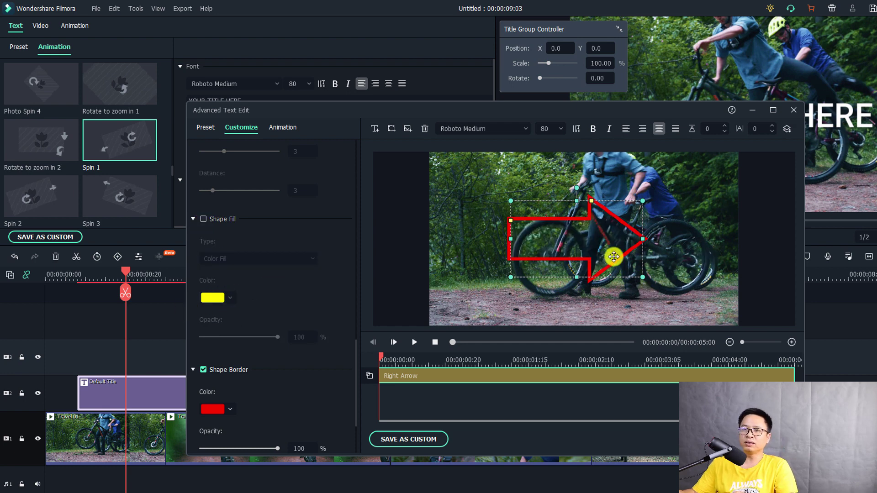
{"action": "left_click", "coordinate": [203, 219]}
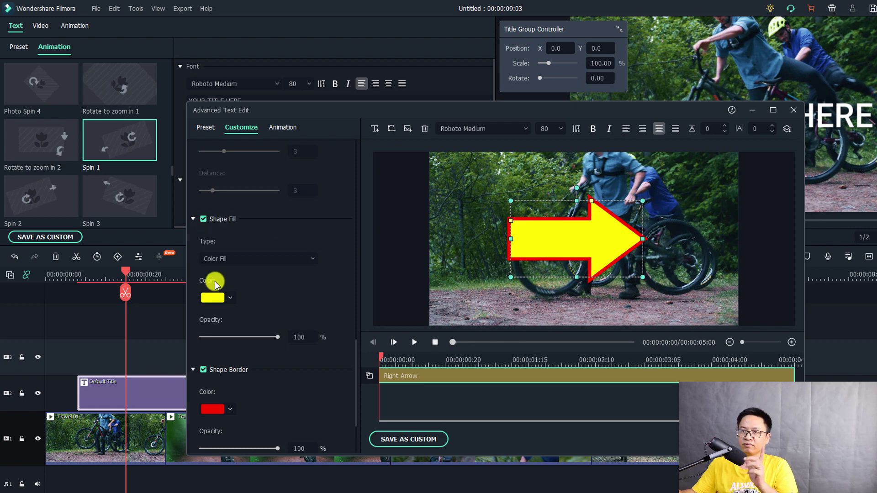
{"action": "left_click", "coordinate": [228, 300]}
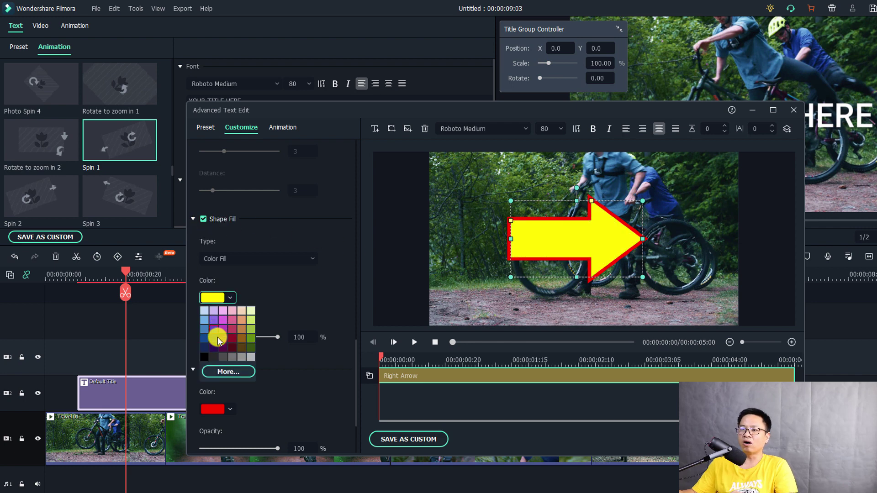
{"action": "left_click", "coordinate": [219, 372]}
{"action": "left_click", "coordinate": [121, 303]}
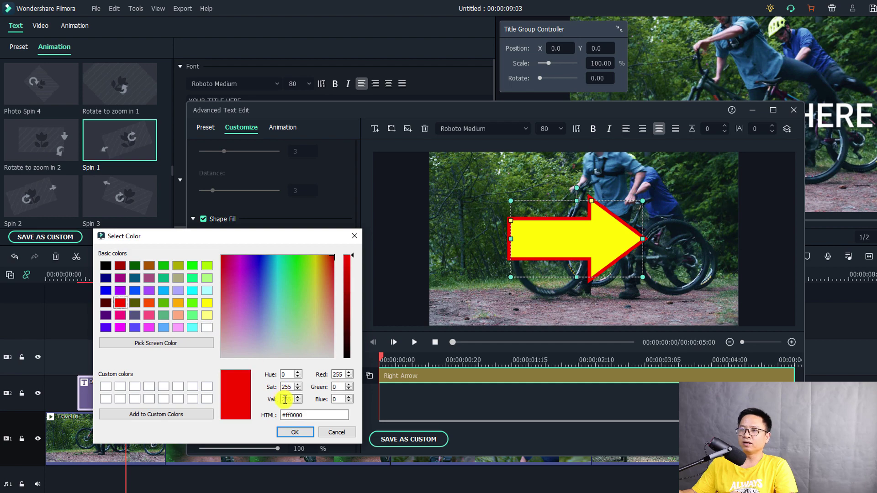
{"action": "left_click", "coordinate": [293, 434]}
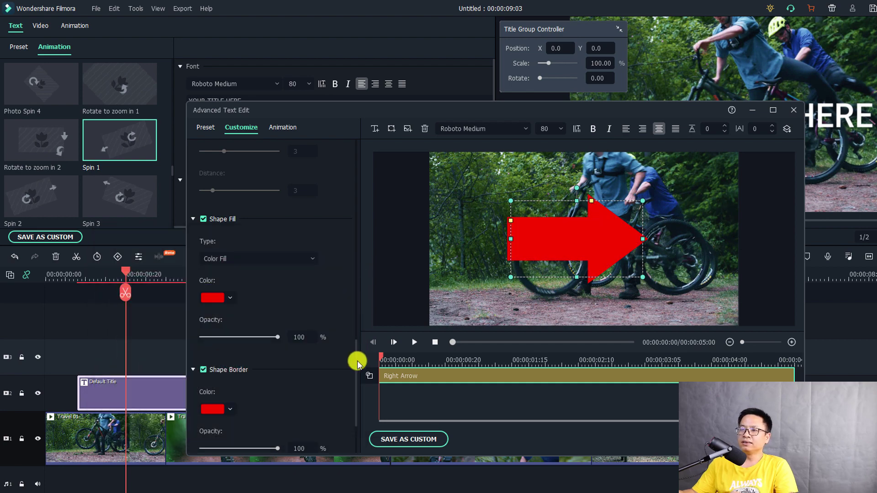
Step: Switch the arrow's shape border off and back on, and set its border color to black (#000000)
{"action": "left_click_drag", "start_coordinate": [356, 362], "coordinate": [353, 394]}
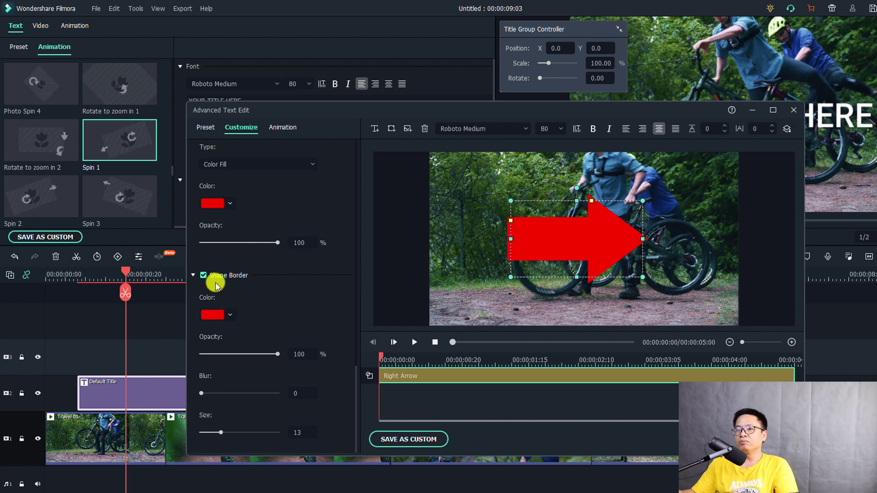
{"action": "left_click", "coordinate": [203, 276]}
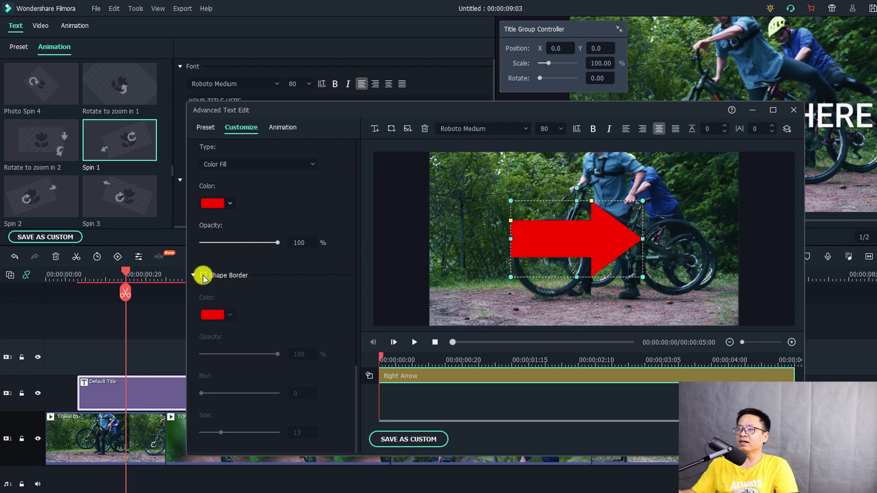
{"action": "left_click", "coordinate": [203, 275]}
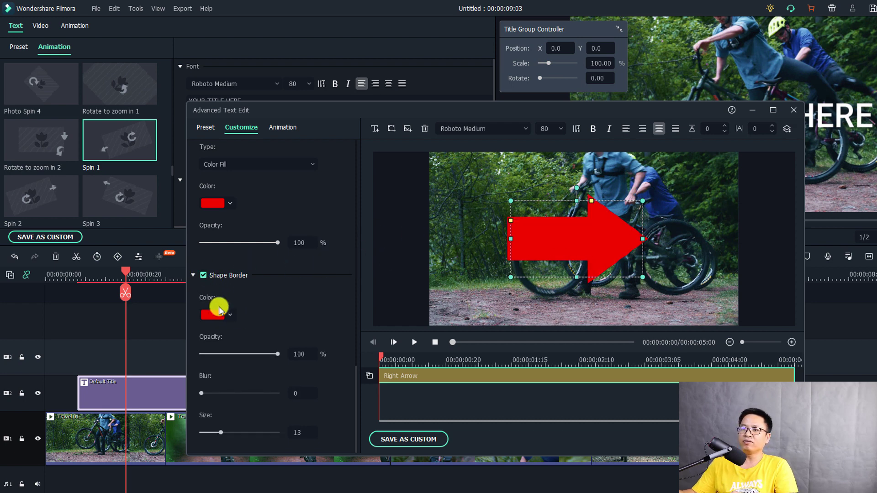
{"action": "left_click", "coordinate": [226, 315]}
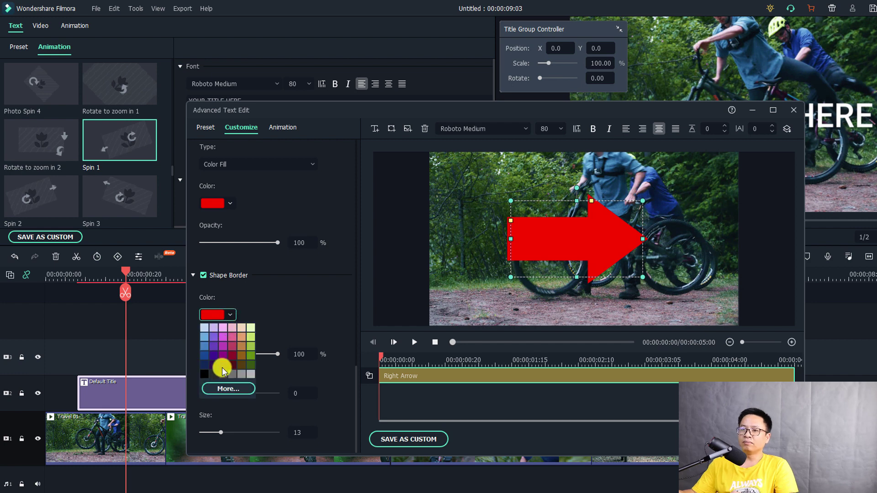
{"action": "left_click", "coordinate": [227, 389]}
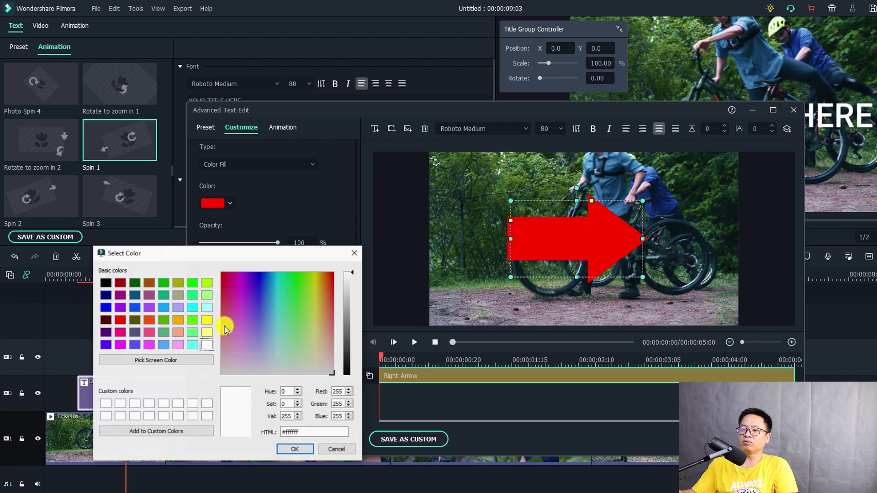
{"action": "left_click", "coordinate": [107, 284]}
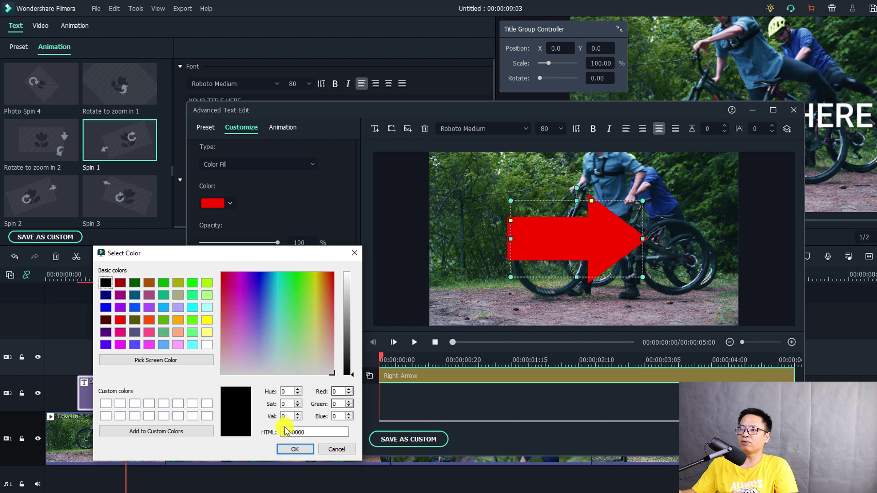
{"action": "left_click", "coordinate": [293, 449]}
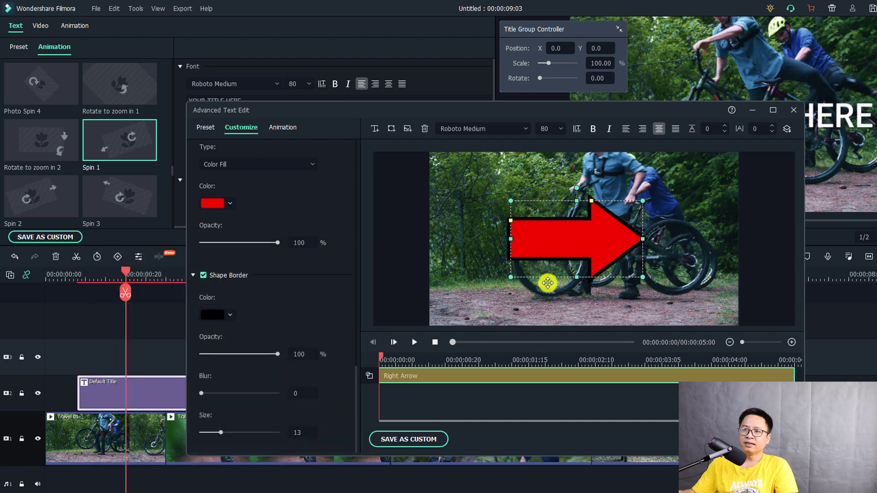
Step: Set the arrow's shape border color to red and its shape fill color to dark blue
{"action": "left_click", "coordinate": [230, 316]}
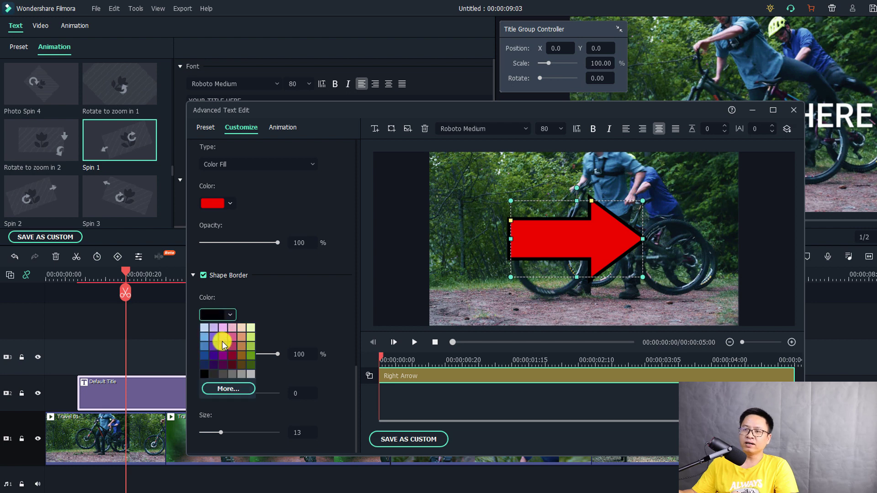
{"action": "left_click", "coordinate": [220, 386]}
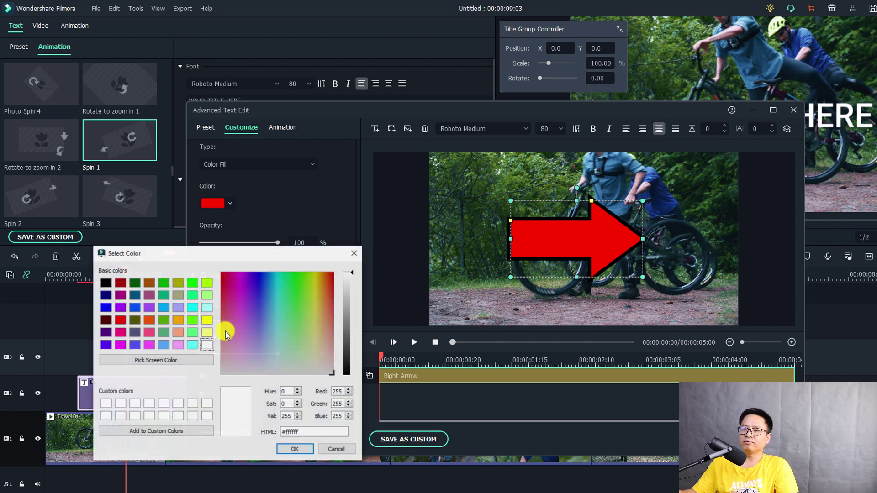
{"action": "left_click", "coordinate": [120, 320]}
{"action": "left_click", "coordinate": [280, 448]}
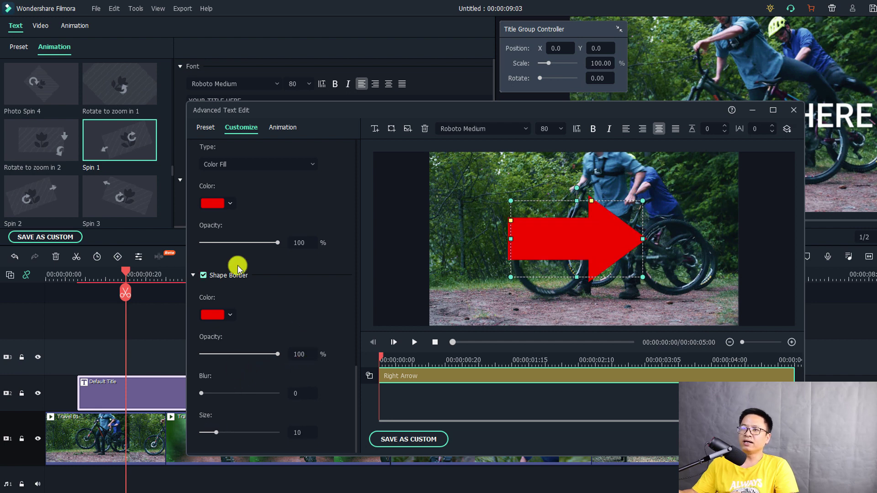
{"action": "left_click", "coordinate": [228, 205]}
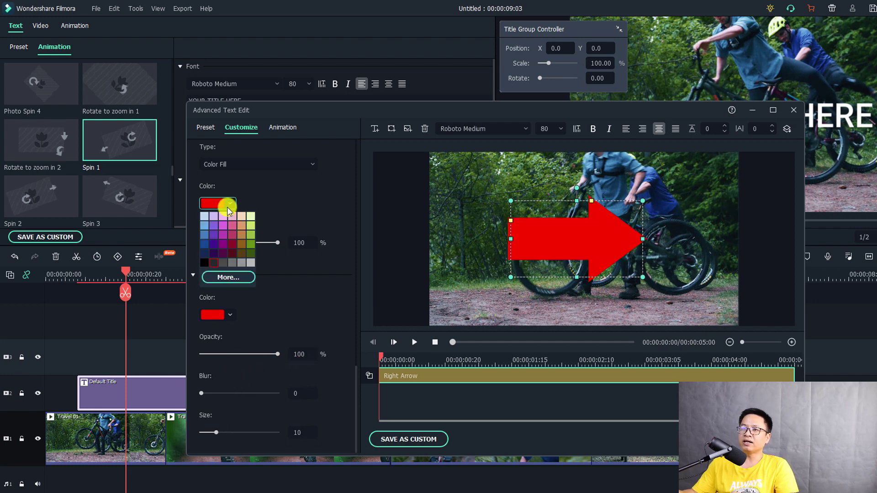
{"action": "left_click", "coordinate": [207, 242]}
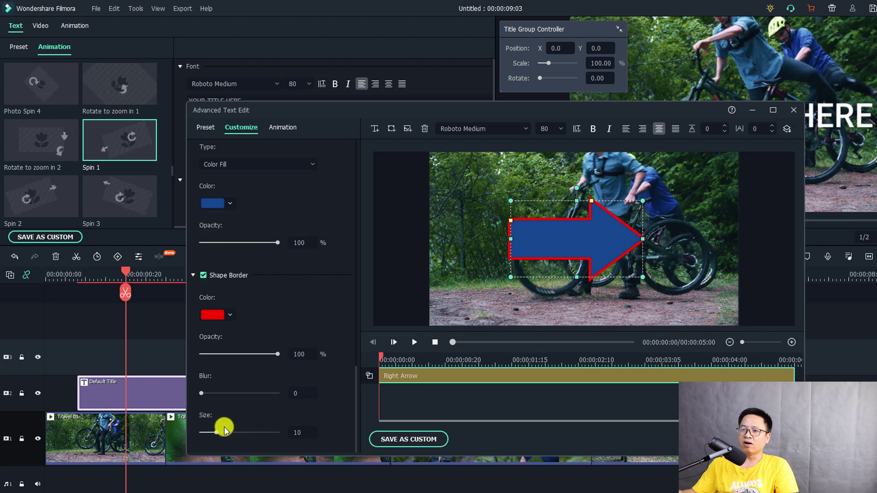
Step: Set the arrow's border size to 11, and try a border blur of 3 before returning it to 0
{"action": "mouse_move", "coordinate": [221, 434]}
{"action": "left_mouse_down"}
{"action": "mouse_move", "coordinate": [249, 435]}
{"action": "mouse_move", "coordinate": [207, 434]}
{"action": "mouse_move", "coordinate": [219, 437]}
{"action": "left_mouse_up"}
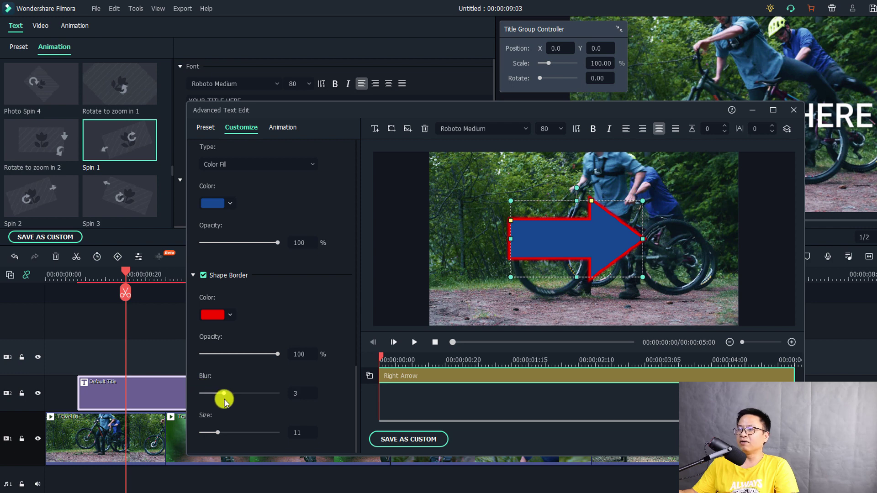
{"action": "left_click_drag", "start_coordinate": [236, 400], "coordinate": [165, 397]}
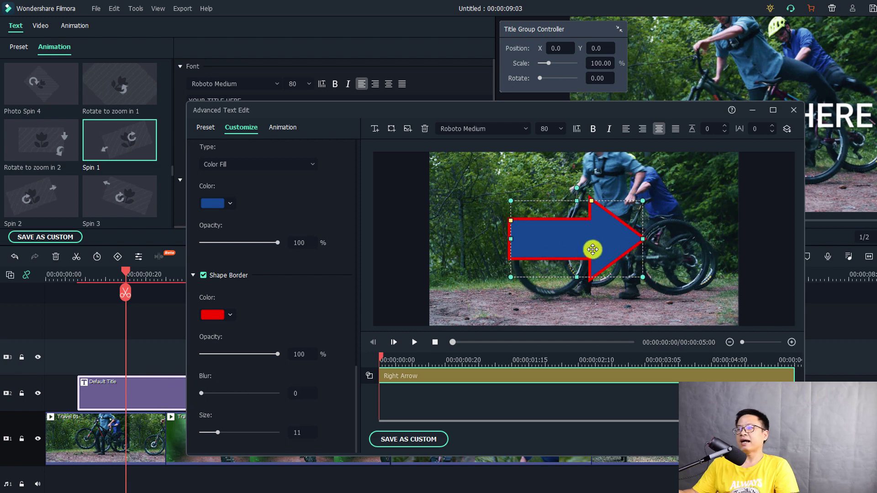
Step: Delete the right arrow from the title and add an ellipse shape in its place
{"action": "left_click_drag", "start_coordinate": [569, 263], "coordinate": [590, 234]}
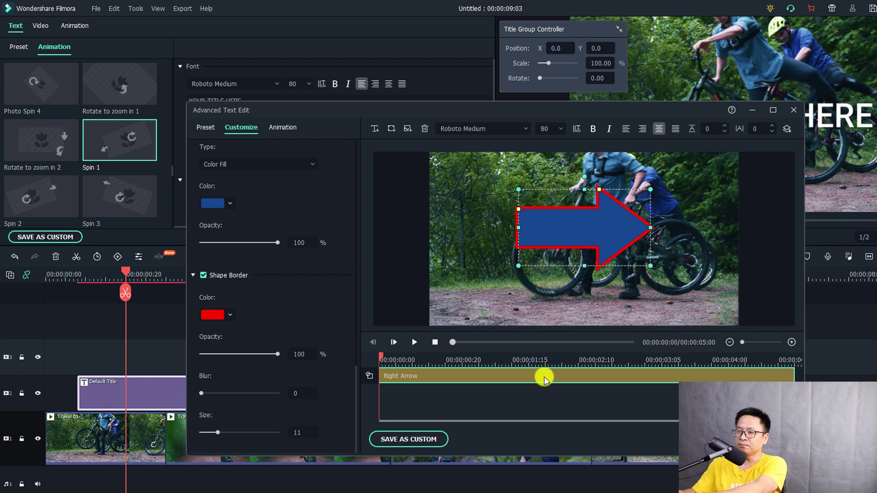
{"action": "key", "text": "Delete"}
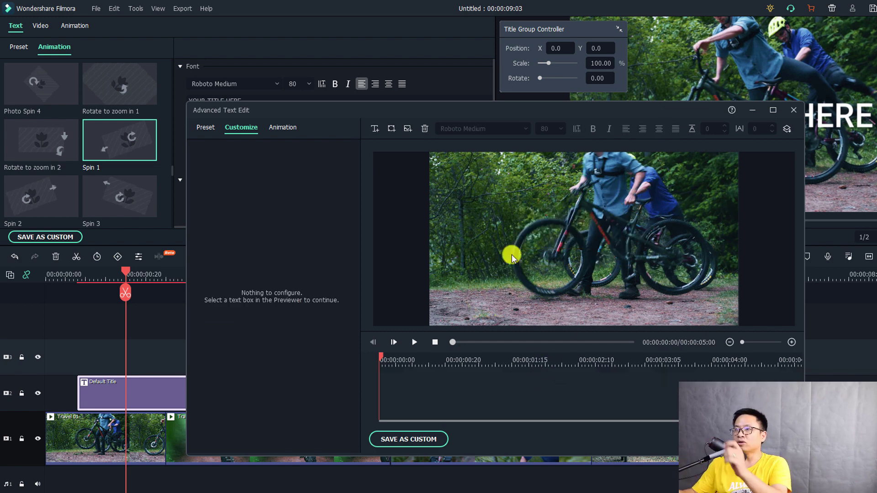
{"action": "left_click", "coordinate": [391, 129]}
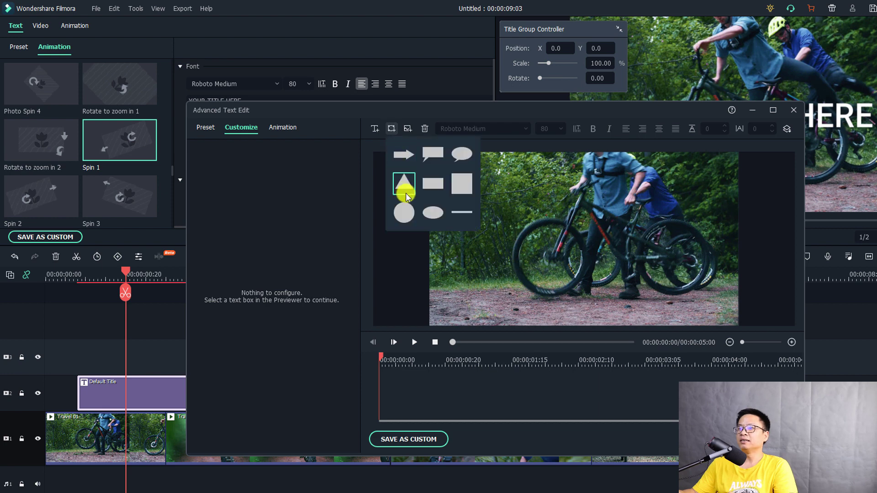
{"action": "left_click", "coordinate": [432, 214]}
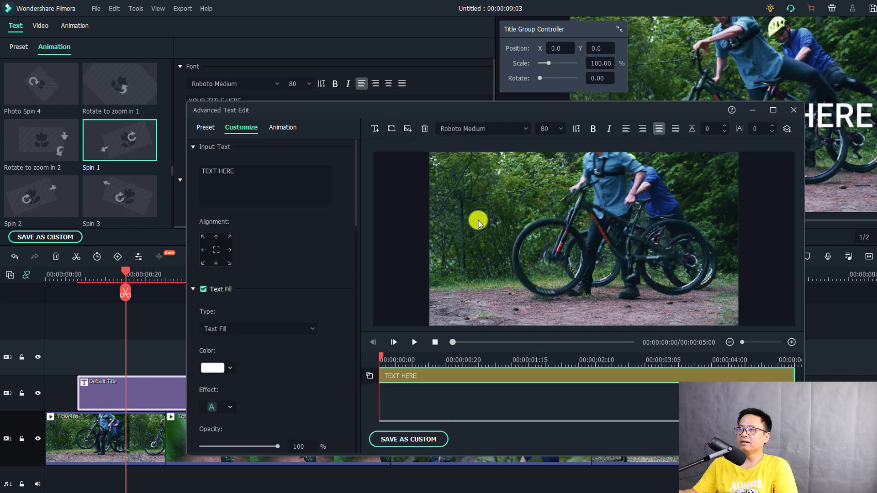
Step: Reshape the ellipse into a larger circle and center it in the video frame
{"action": "left_click_drag", "start_coordinate": [540, 253], "coordinate": [527, 253]}
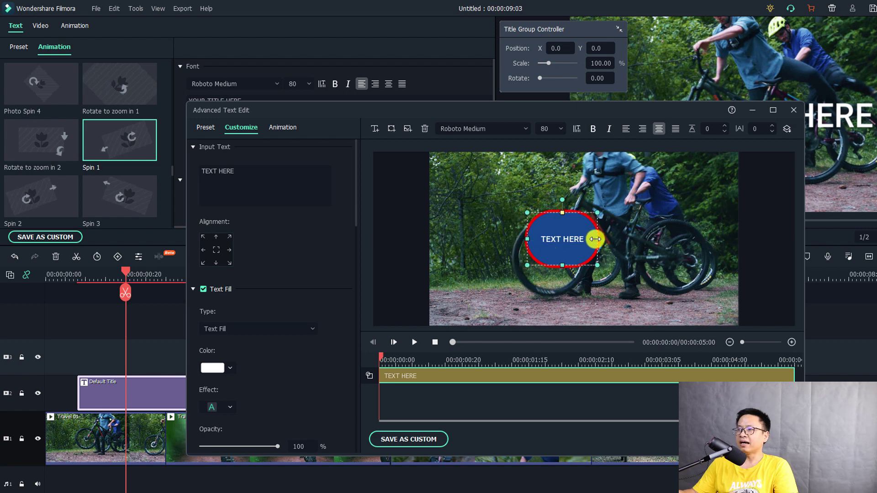
{"action": "left_click_drag", "start_coordinate": [595, 239], "coordinate": [587, 239]}
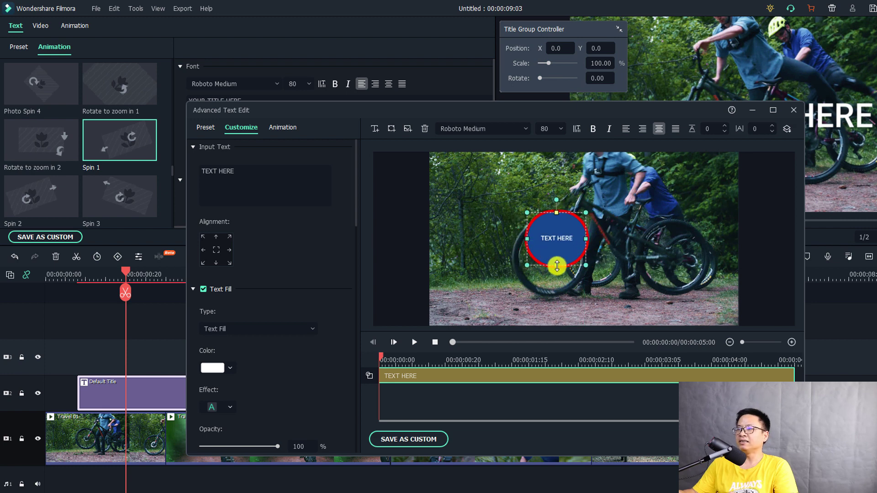
{"action": "left_click_drag", "start_coordinate": [587, 268], "coordinate": [614, 291]}
{"action": "left_click_drag", "start_coordinate": [614, 250], "coordinate": [593, 238]}
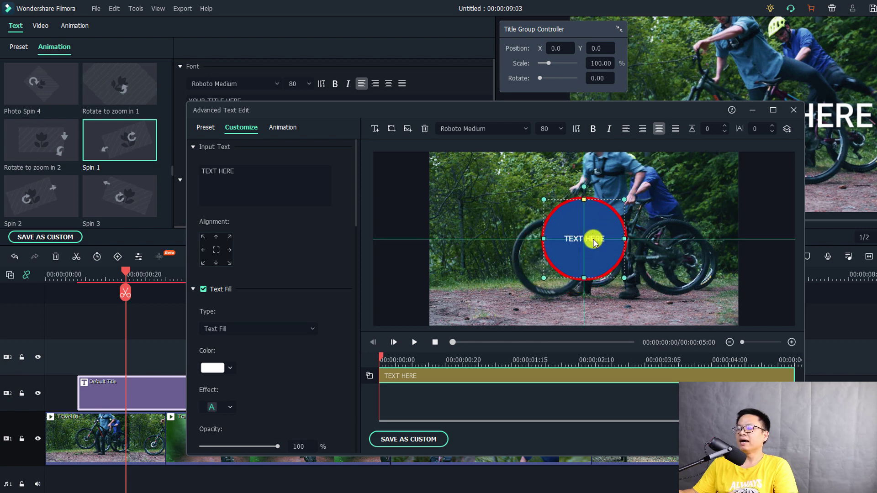
Step: Remove the placeholder text TEXT HERE from the circle
{"action": "left_click", "coordinate": [263, 171]}
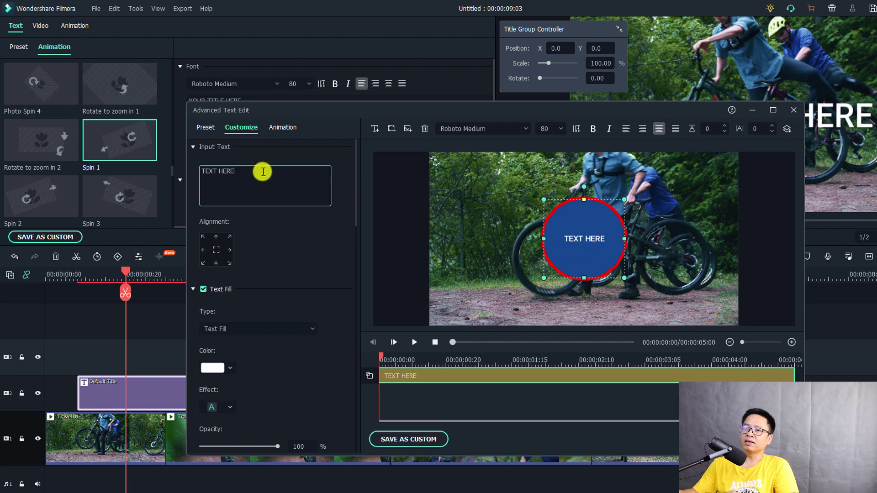
{"action": "left_click_drag", "start_coordinate": [263, 171], "coordinate": [176, 168]}
{"action": "key", "text": "BackSpace"}
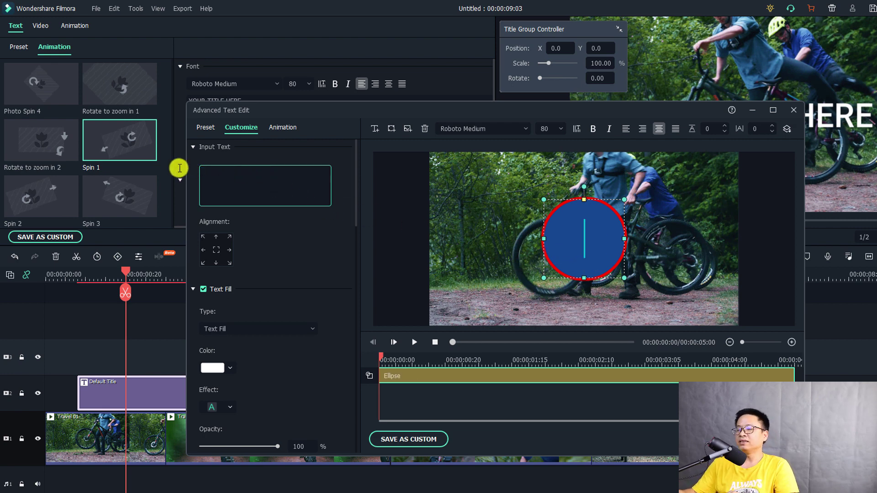
Step: Turn off the circle's shape fill, leaving only its red border as an outline
{"action": "scroll", "coordinate": [330, 292], "scroll_direction": "down", "scroll_amount": 3}
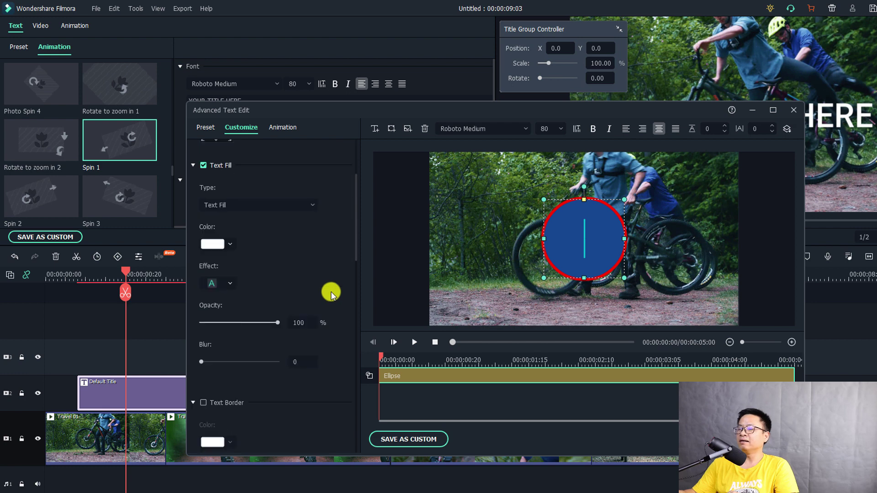
{"action": "scroll", "coordinate": [337, 329], "scroll_direction": "down", "scroll_amount": 6}
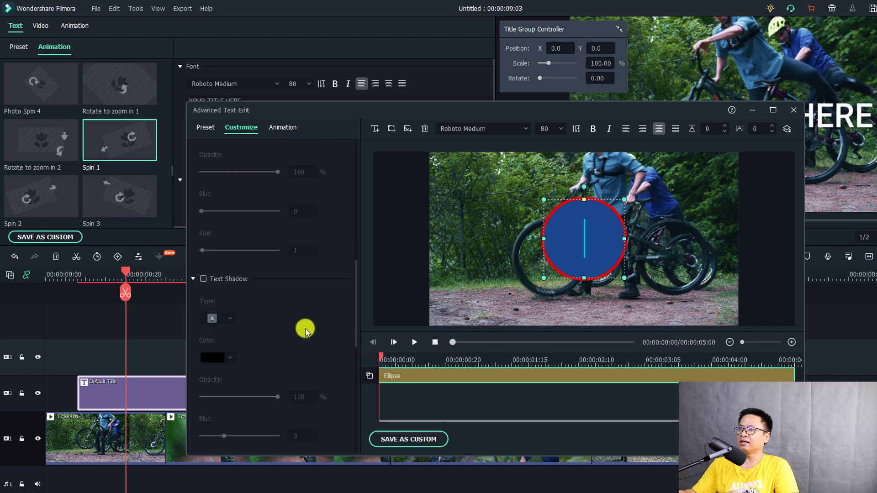
{"action": "scroll", "coordinate": [305, 332], "scroll_direction": "down", "scroll_amount": 2}
{"action": "scroll", "coordinate": [313, 351], "scroll_direction": "down", "scroll_amount": 3}
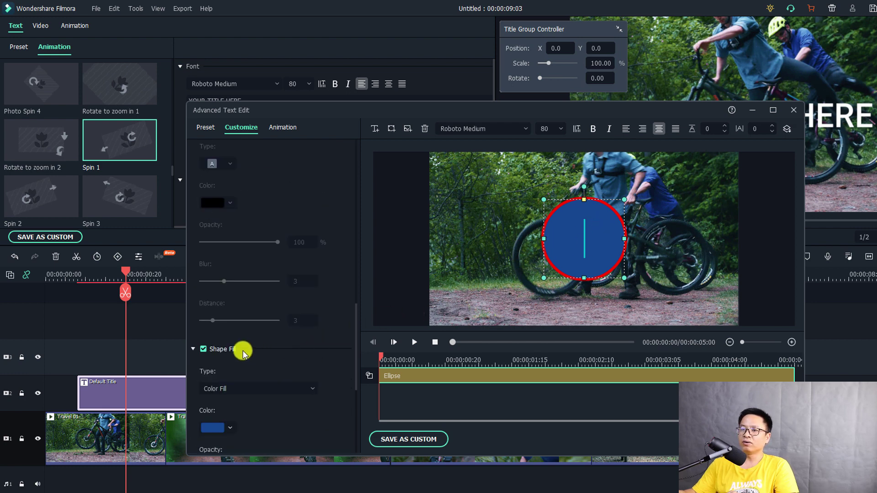
{"action": "left_click", "coordinate": [204, 349]}
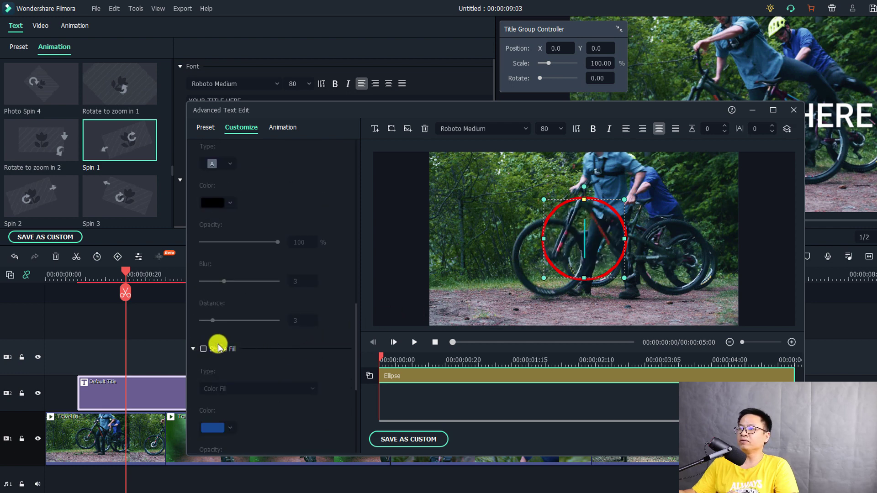
{"action": "left_click", "coordinate": [656, 227]}
{"action": "left_click", "coordinate": [584, 243]}
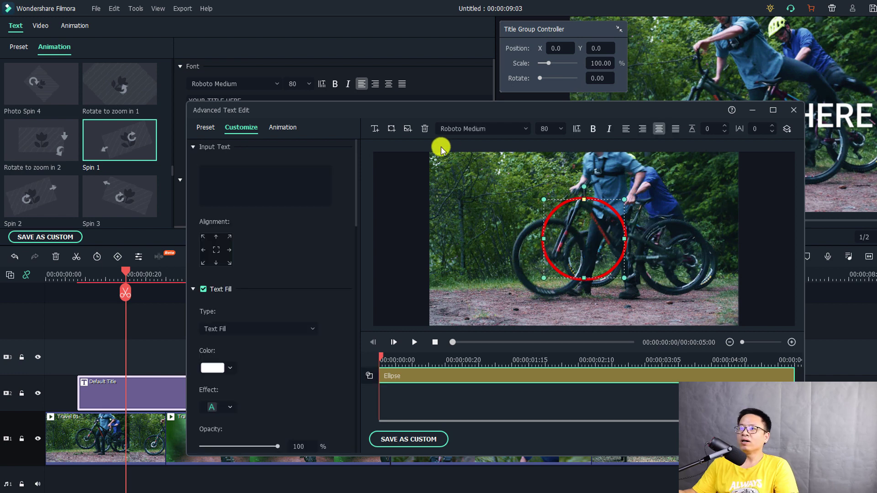
Step: Look over the shapes that can be added and the animation presets offered for the circle
{"action": "left_click", "coordinate": [391, 129]}
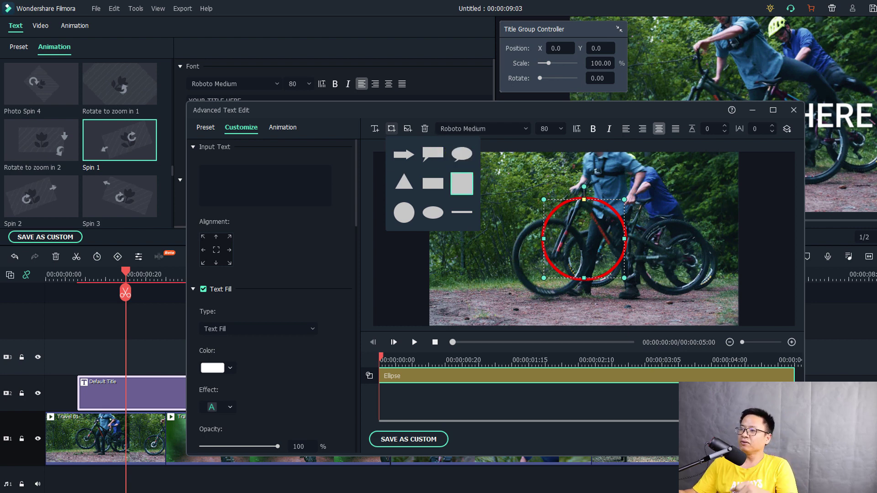
{"action": "left_click", "coordinate": [439, 372]}
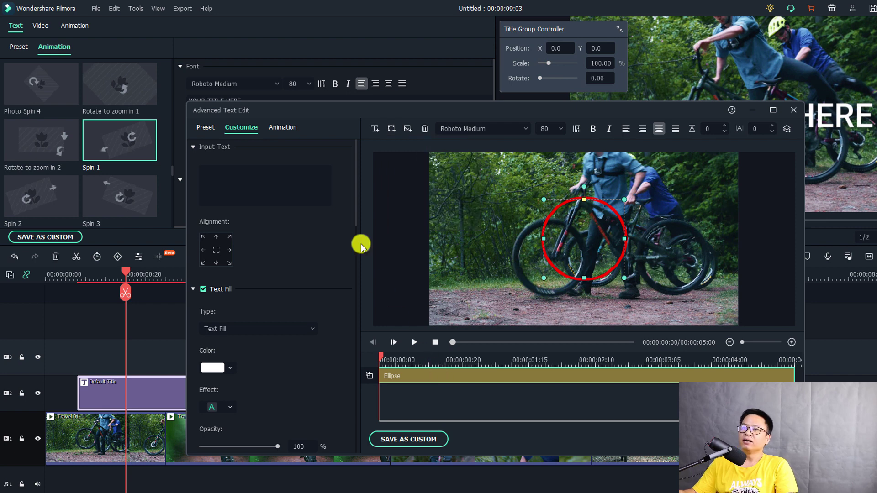
{"action": "left_click", "coordinate": [282, 129]}
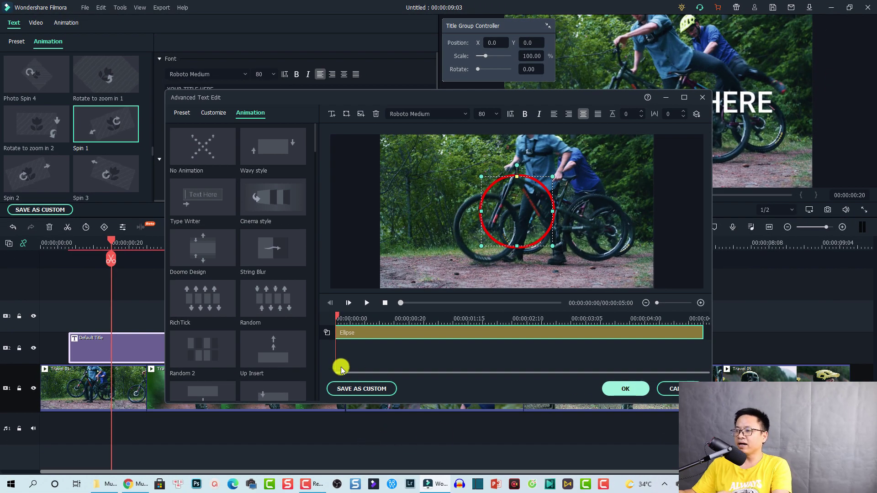
Step: Apply the circle edits to the title clip with the playhead at 00:00:00:12, and select the circle in the preview
{"action": "left_click", "coordinate": [625, 389]}
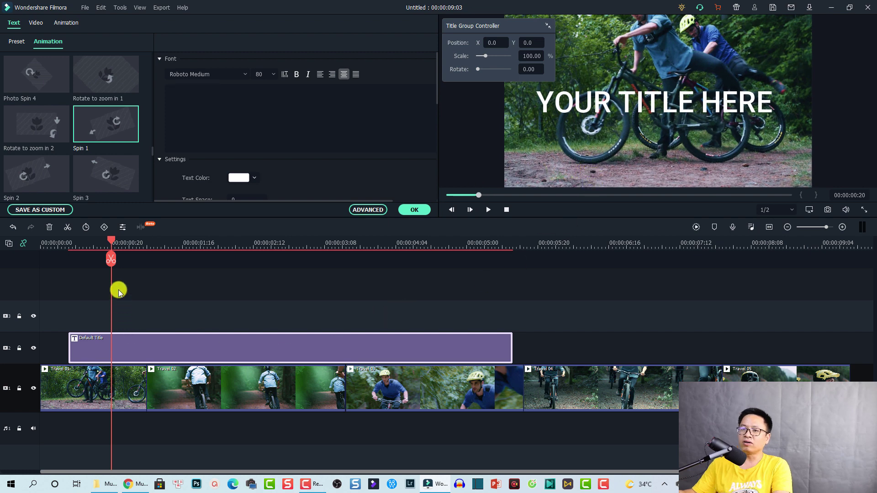
{"action": "left_click", "coordinate": [83, 243]}
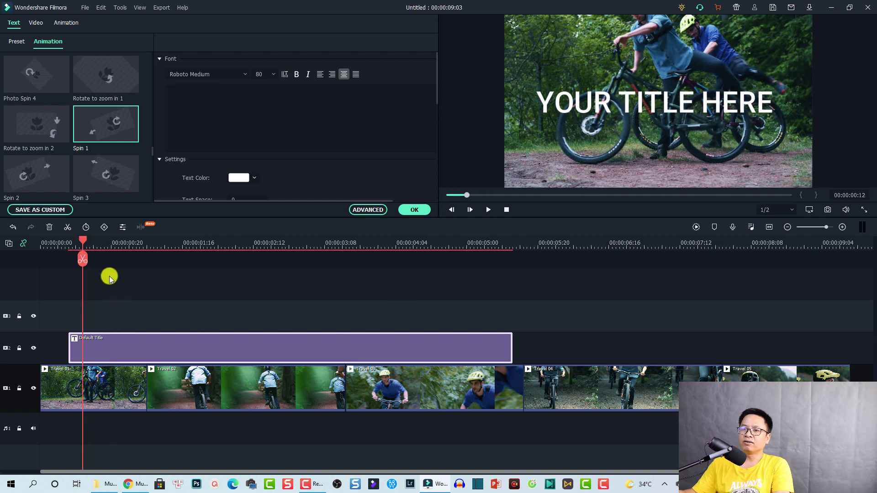
{"action": "left_click", "coordinate": [421, 211]}
{"action": "left_click", "coordinate": [262, 322]}
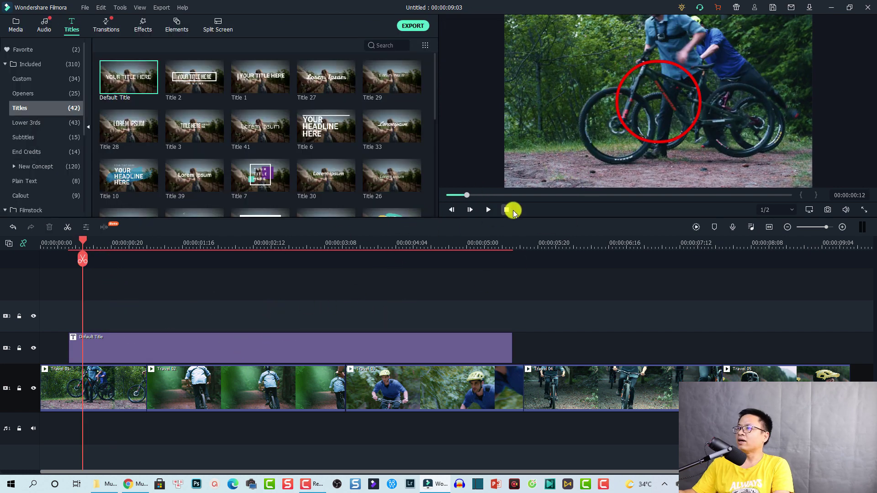
{"action": "left_click", "coordinate": [648, 120]}
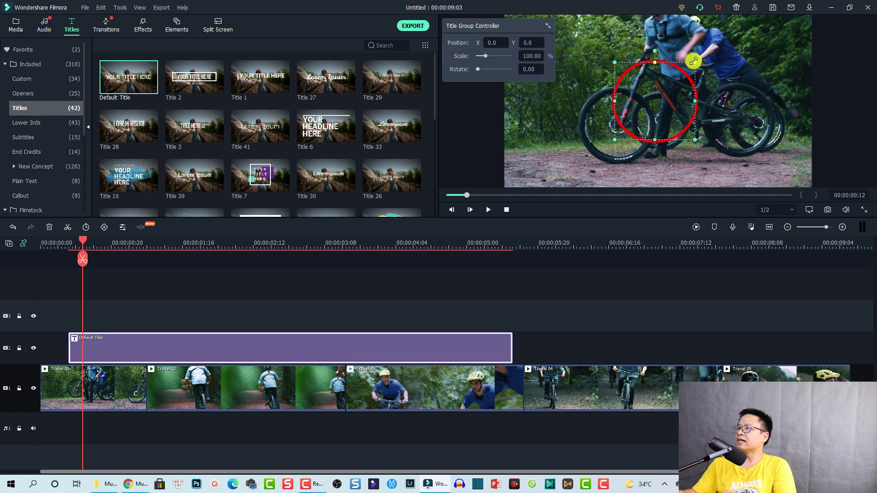
Step: Shrink the red circle outline and move it over the bike's rear wheel in the preview
{"action": "left_click_drag", "start_coordinate": [694, 61], "coordinate": [674, 82]}
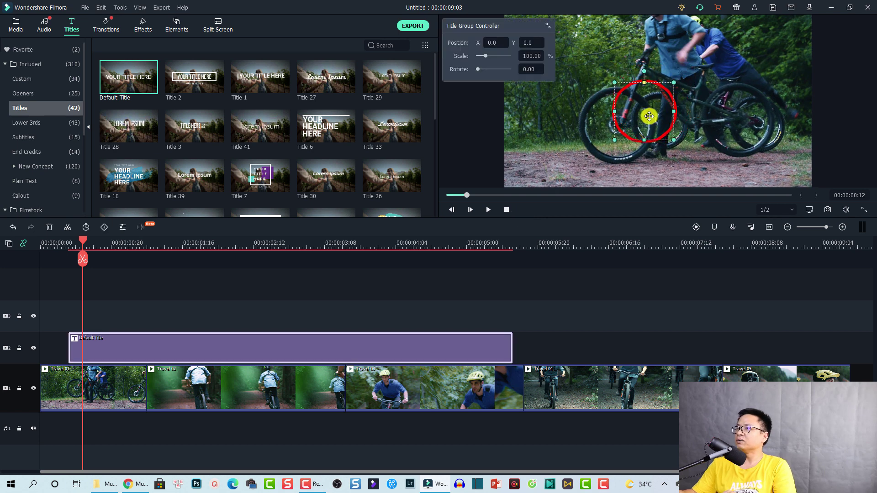
{"action": "left_click_drag", "start_coordinate": [649, 116], "coordinate": [756, 149]}
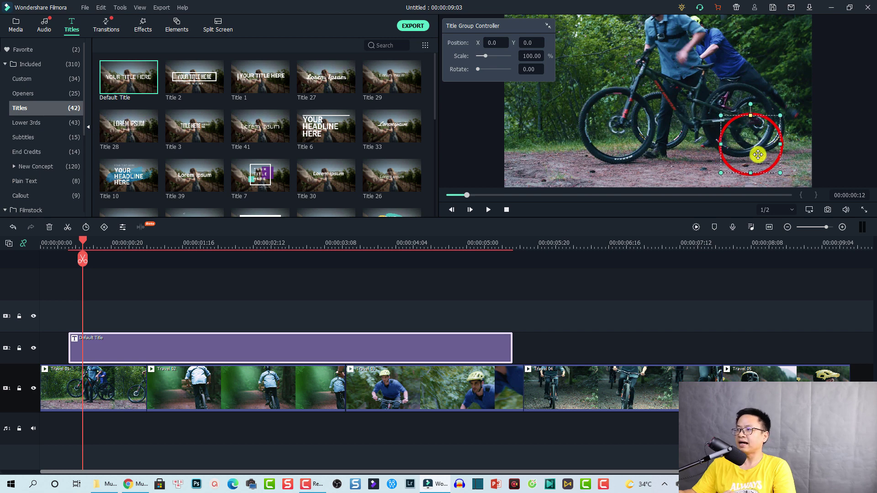
Step: Play the timeline from 00:00:00:02 to check how the circle appears over the video clips
{"action": "left_click", "coordinate": [47, 243]}
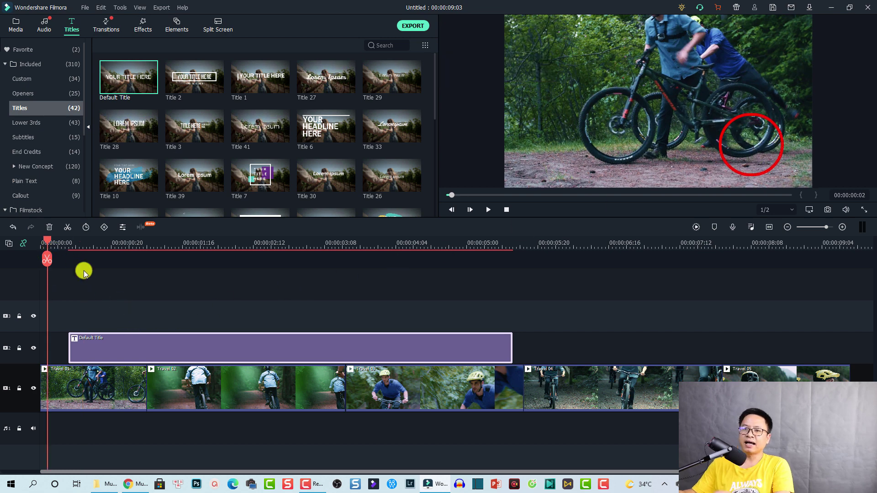
{"action": "key", "text": "space"}
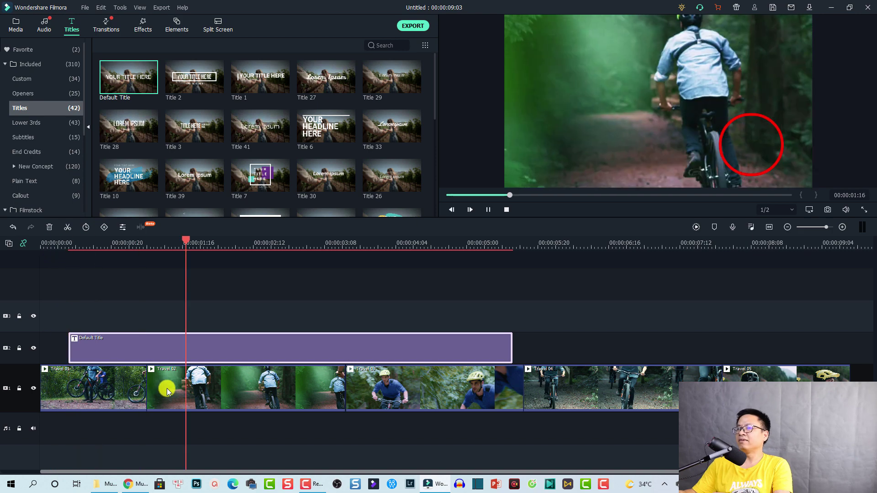
{"action": "left_click", "coordinate": [487, 209]}
{"action": "key", "text": "space"}
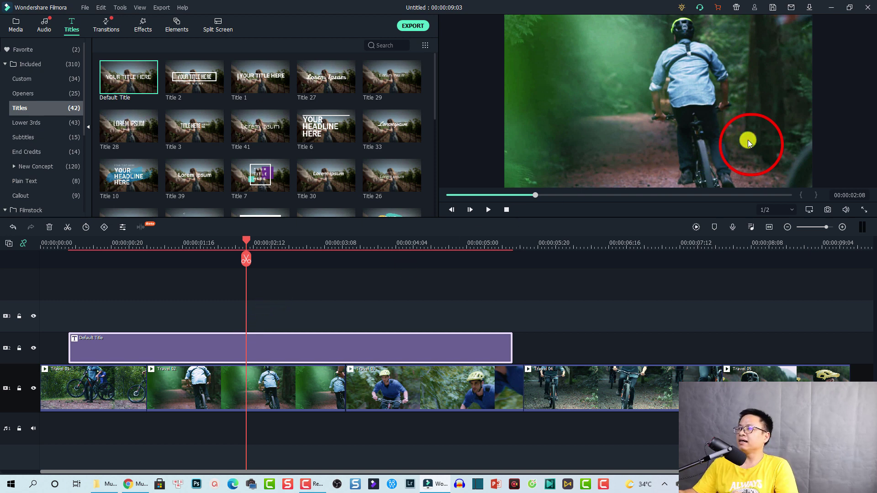
Step: Move the circle onto the cyclist's lower back and open the title clip's text settings at 00:00:00:09
{"action": "left_click_drag", "start_coordinate": [747, 142], "coordinate": [682, 97]}
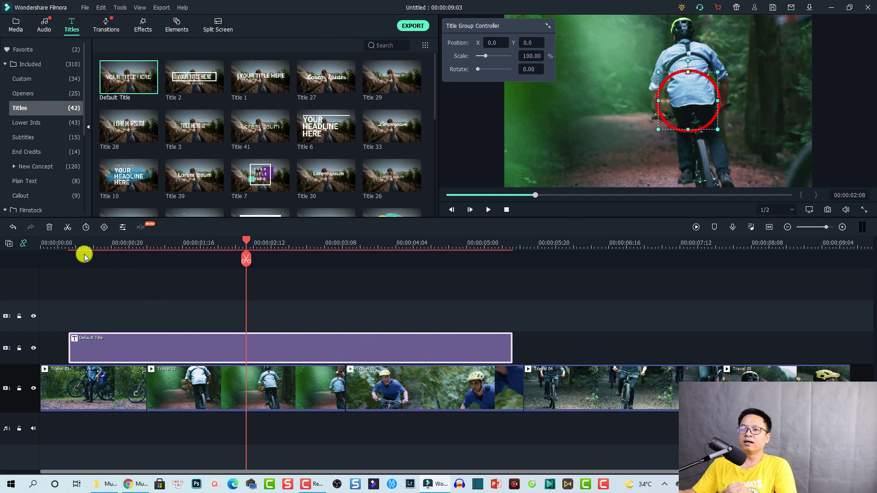
{"action": "left_click_drag", "start_coordinate": [68, 247], "coordinate": [73, 247]}
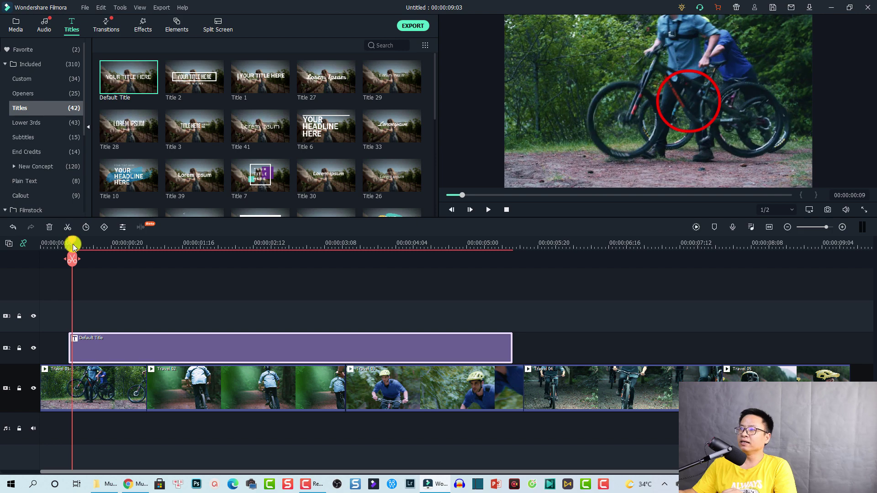
{"action": "double_click", "coordinate": [135, 346]}
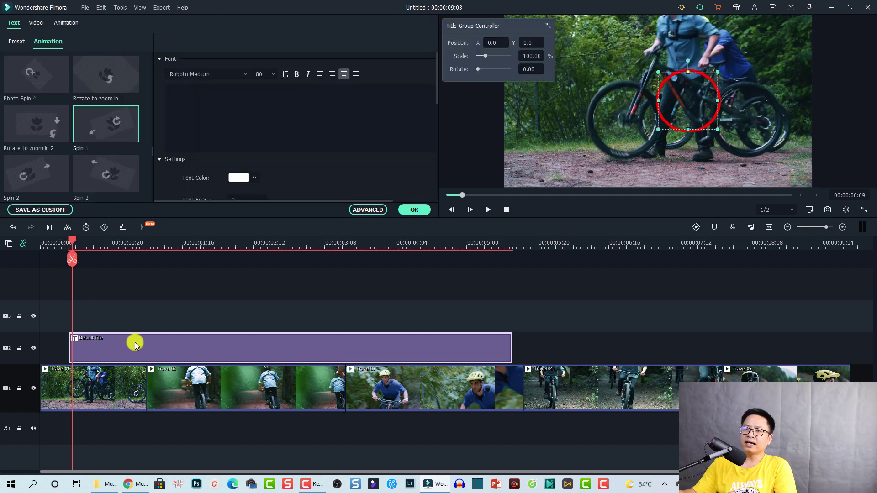
Step: Move the title clip so it starts at 00:00:01:18 and shift the circle over the cyclist's hips
{"action": "left_click", "coordinate": [193, 242]}
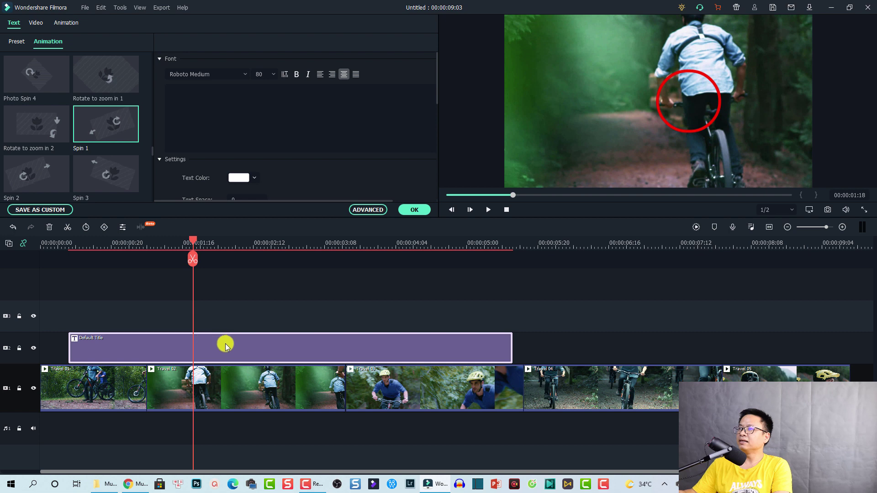
{"action": "left_click_drag", "start_coordinate": [220, 351], "coordinate": [344, 345]}
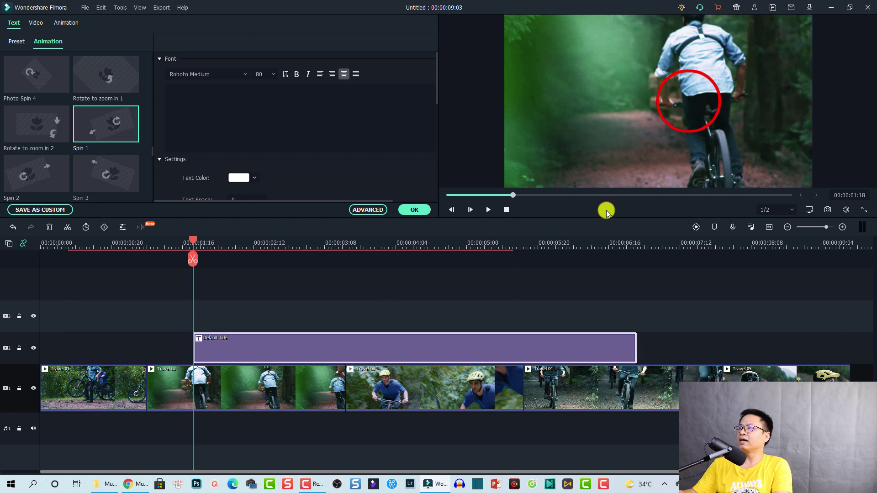
{"action": "left_click", "coordinate": [699, 107]}
{"action": "left_click_drag", "start_coordinate": [699, 107], "coordinate": [719, 107]}
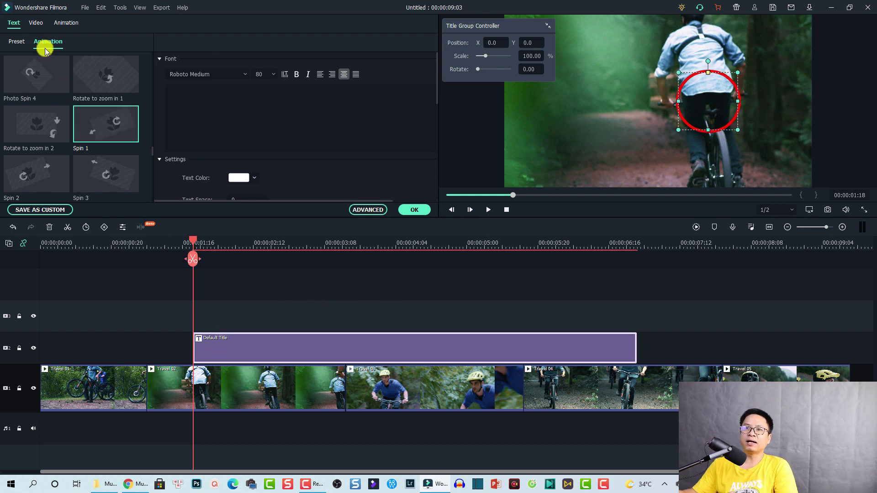
Step: Preview the Pinwheel and Flip Down2 animation presets on the circle
{"action": "scroll", "coordinate": [143, 143], "scroll_direction": "up", "scroll_amount": 5}
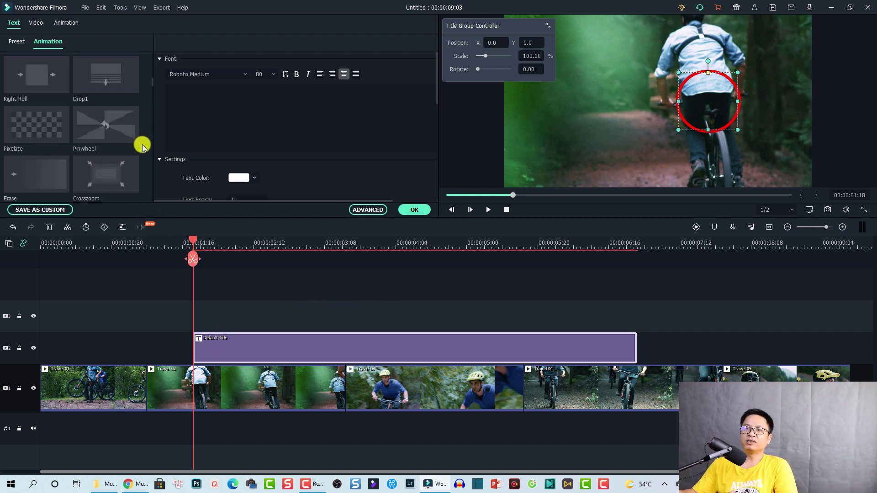
{"action": "double_click", "coordinate": [101, 132]}
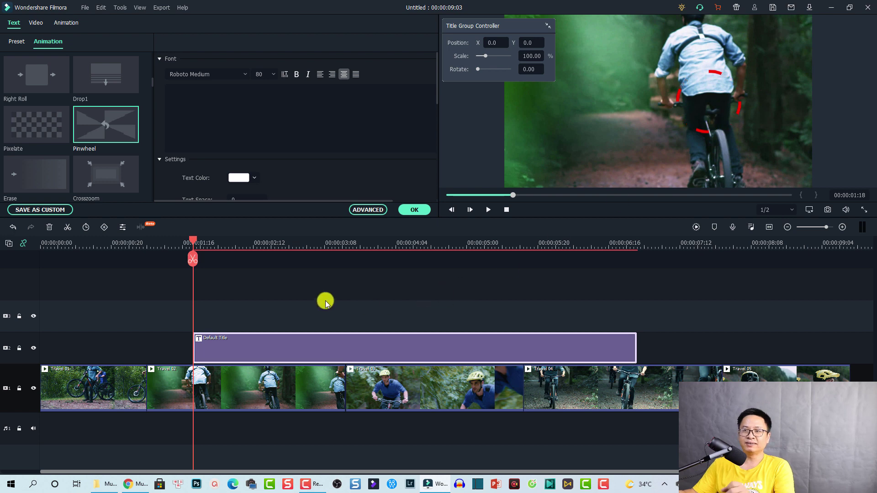
{"action": "scroll", "coordinate": [64, 163], "scroll_direction": "down", "scroll_amount": 5}
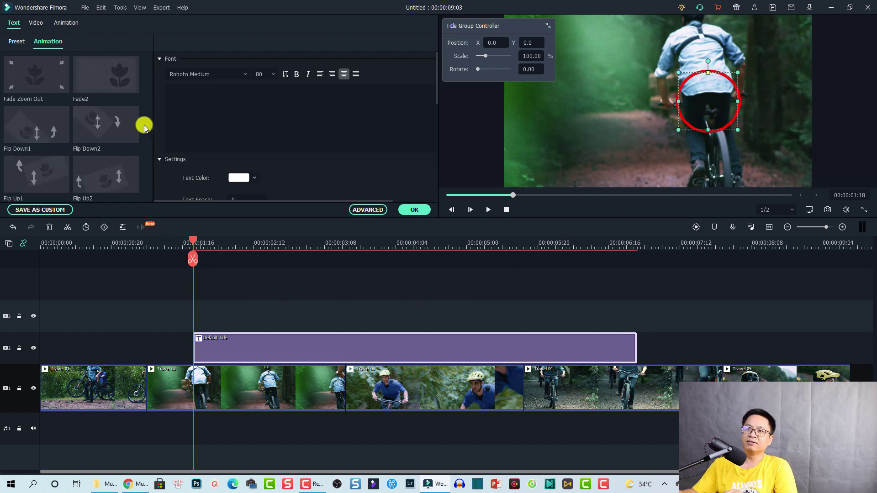
{"action": "left_click", "coordinate": [96, 134]}
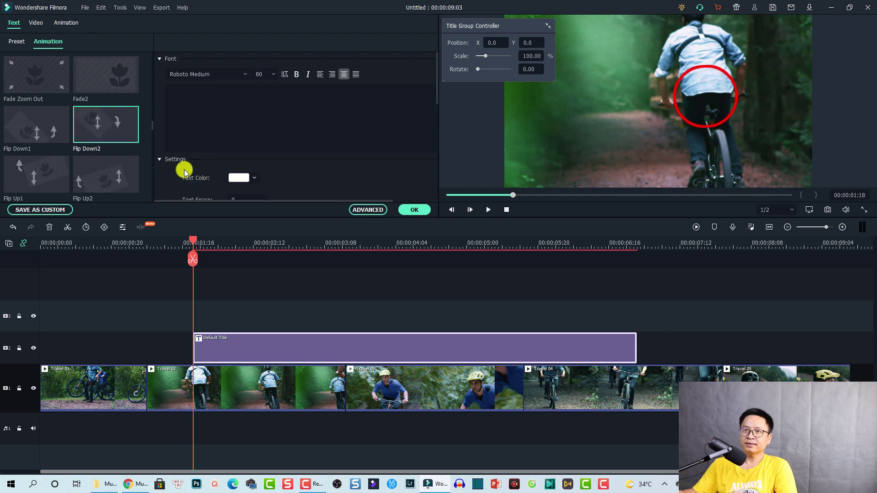
Step: Browse the text animation presets, choose Pinwheel for the circle, and play back the result
{"action": "scroll", "coordinate": [105, 131], "scroll_direction": "up", "scroll_amount": 5}
{"action": "scroll", "coordinate": [105, 132], "scroll_direction": "up", "scroll_amount": 3}
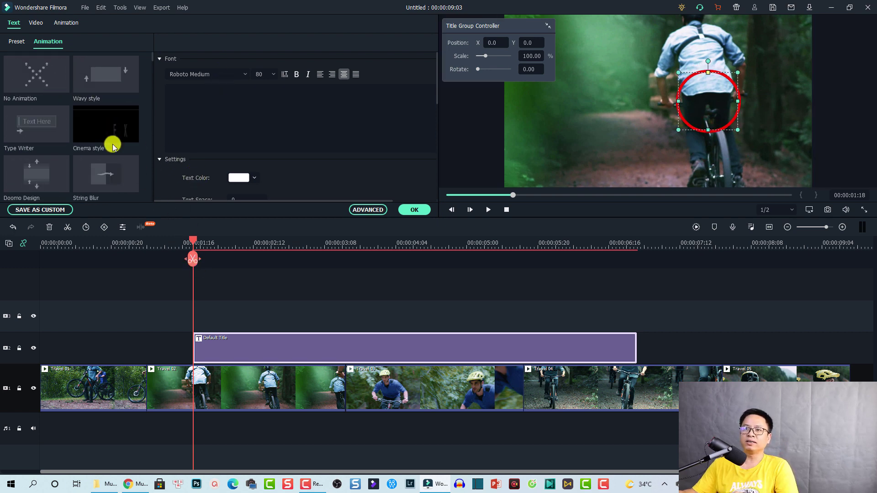
{"action": "scroll", "coordinate": [113, 145], "scroll_direction": "down", "scroll_amount": 3}
{"action": "scroll", "coordinate": [111, 145], "scroll_direction": "up", "scroll_amount": 3}
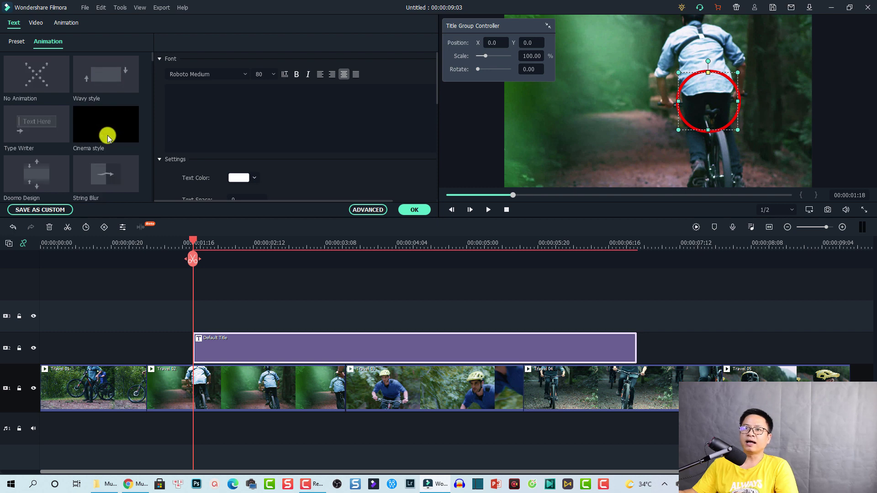
{"action": "scroll", "coordinate": [106, 118], "scroll_direction": "down", "scroll_amount": 3}
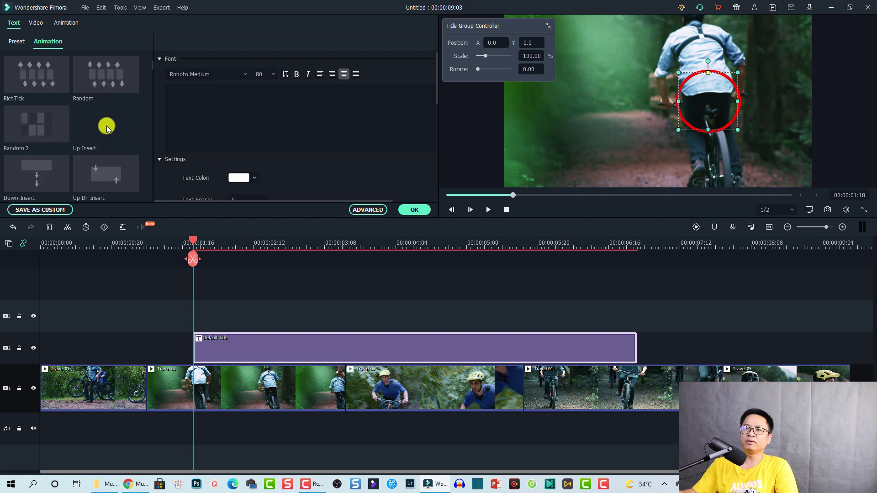
{"action": "left_click_drag", "start_coordinate": [152, 65], "coordinate": [153, 48]}
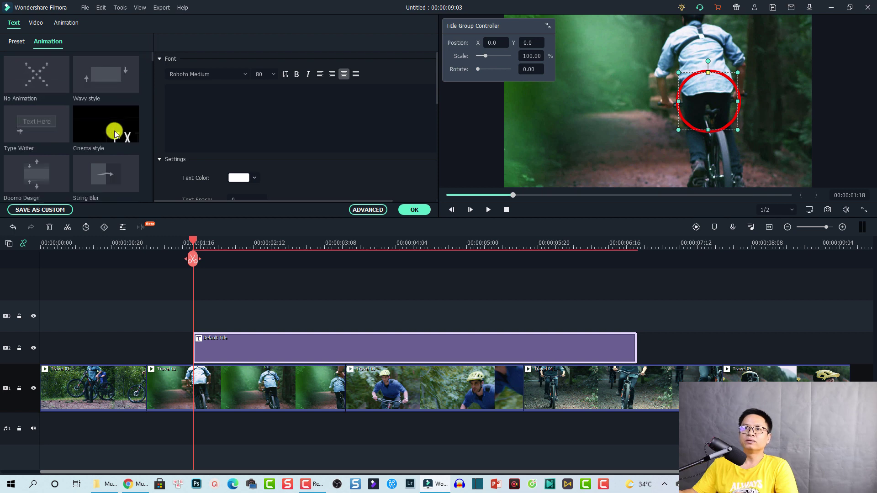
{"action": "scroll", "coordinate": [113, 138], "scroll_direction": "down", "scroll_amount": 5}
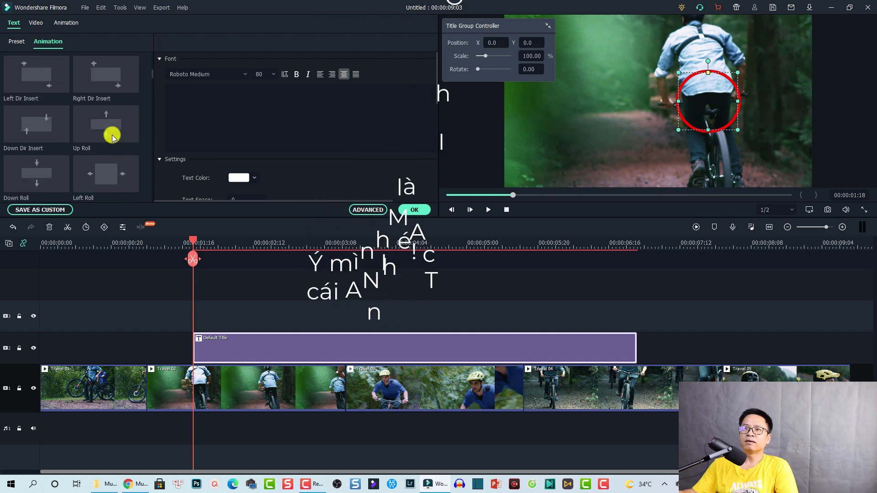
{"action": "left_click", "coordinate": [113, 137]}
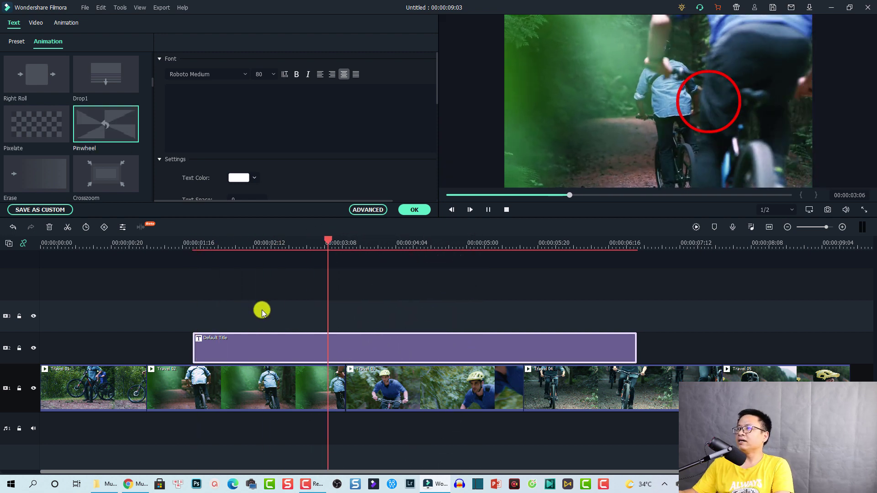
{"action": "key", "text": "space"}
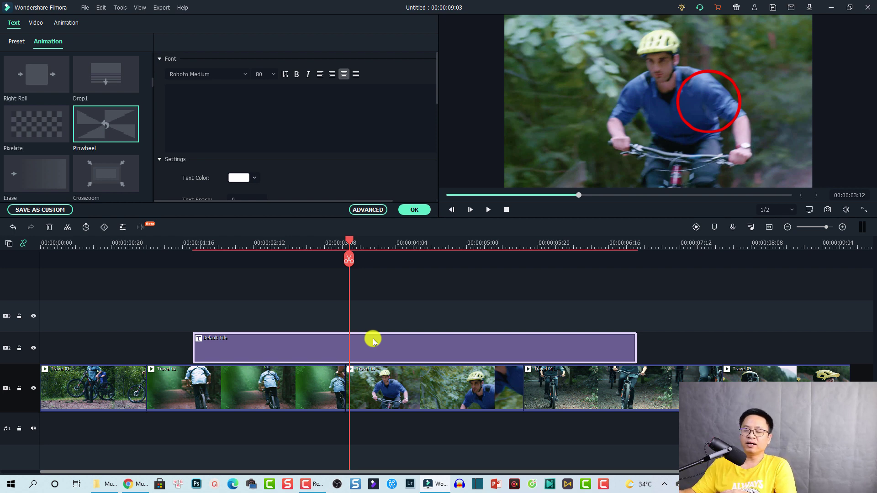
Step: Split the title clip at 00:00:03:12, moving its first part to the timeline start and its second part to 00:00:02:15
{"action": "left_click", "coordinate": [349, 259]}
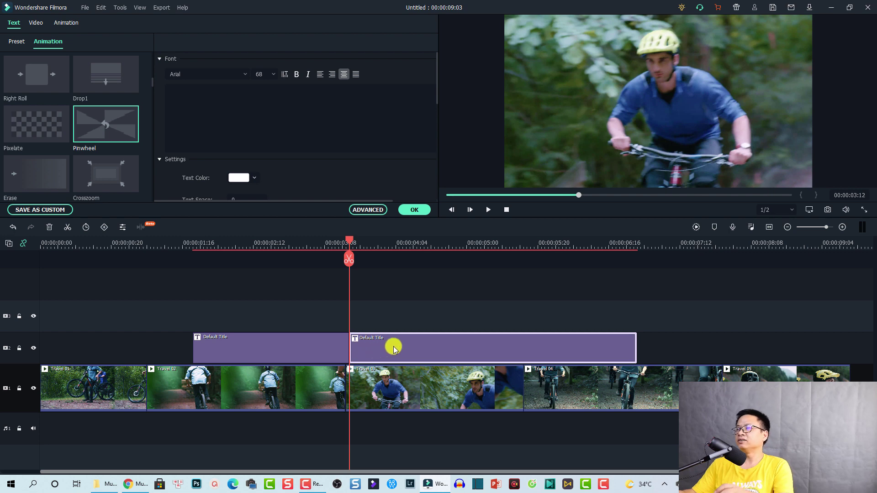
{"action": "left_click_drag", "start_coordinate": [269, 343], "coordinate": [146, 343]}
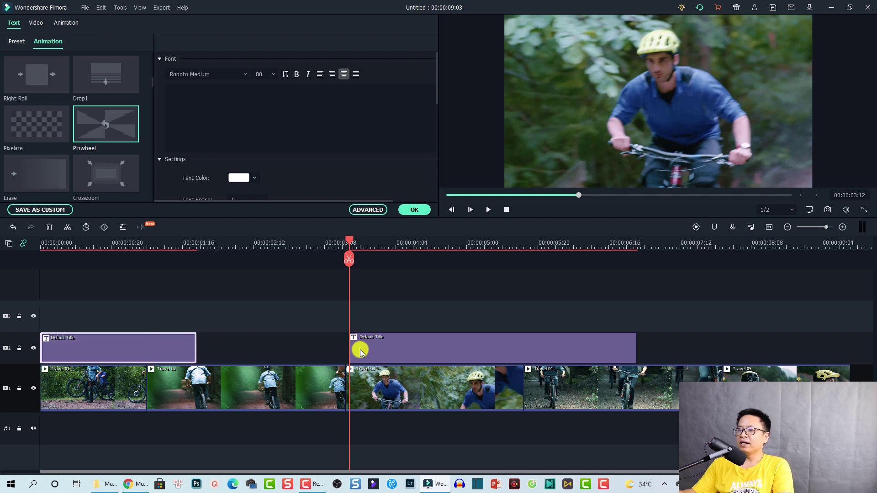
{"action": "left_click_drag", "start_coordinate": [387, 345], "coordinate": [304, 348]}
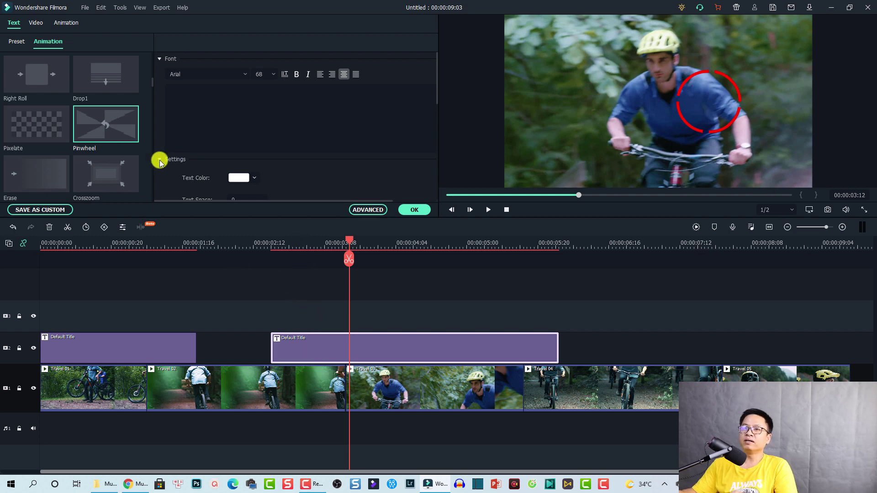
Step: Set the second title clip's text animation to No Animation and play that section back
{"action": "scroll", "coordinate": [90, 109], "scroll_direction": "up", "scroll_amount": 3}
{"action": "left_click", "coordinate": [64, 99]}
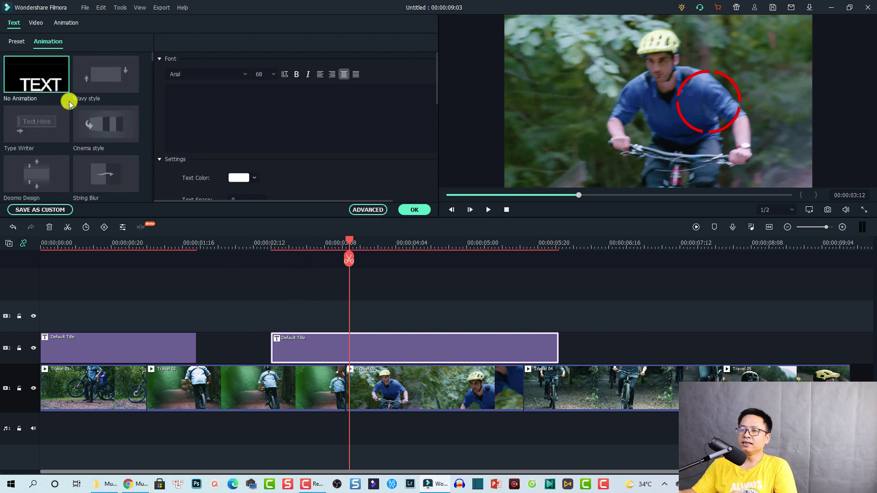
{"action": "left_click", "coordinate": [261, 249]}
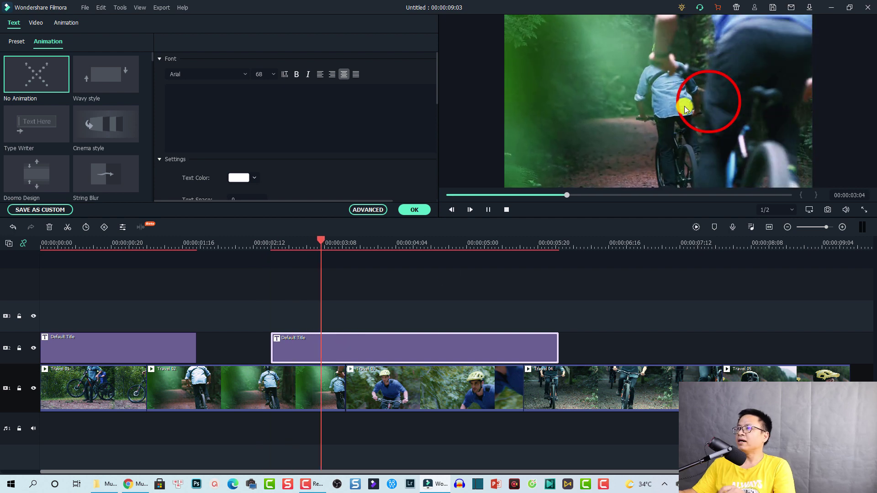
{"action": "key", "text": "space"}
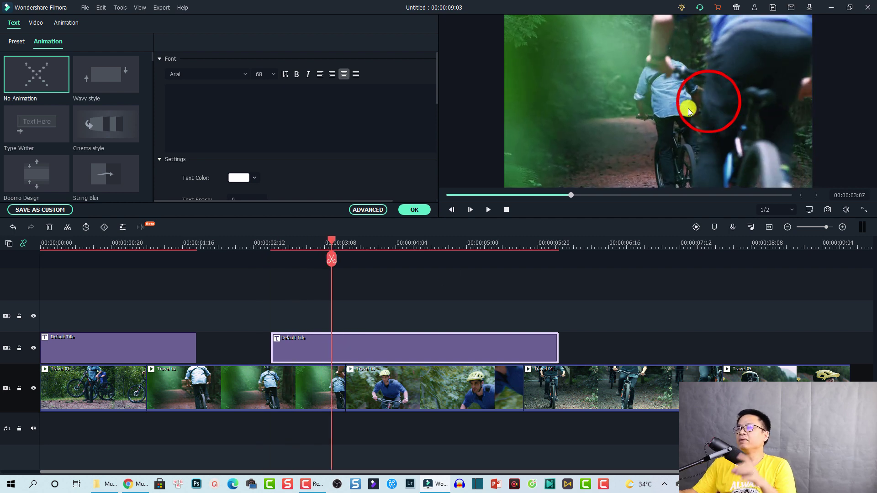
Step: Keyframe a fade-in on the second title clip, with opacity 0% at 00:00:02:15 and 100% at 00:00:02:21
{"action": "left_click", "coordinate": [592, 181]}
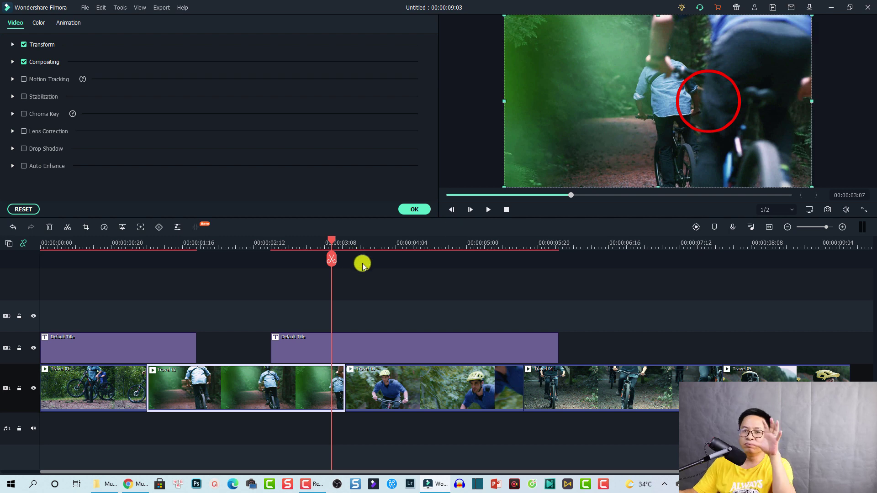
{"action": "left_click", "coordinate": [274, 241]}
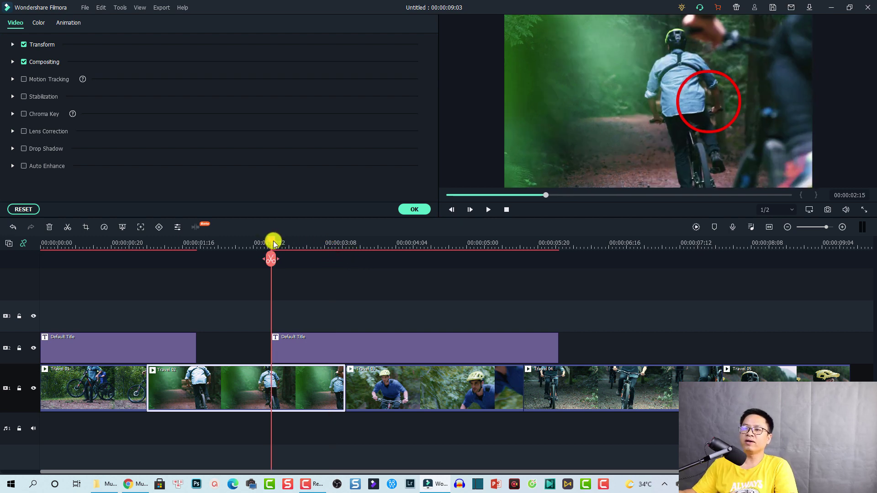
{"action": "left_click", "coordinate": [296, 346]}
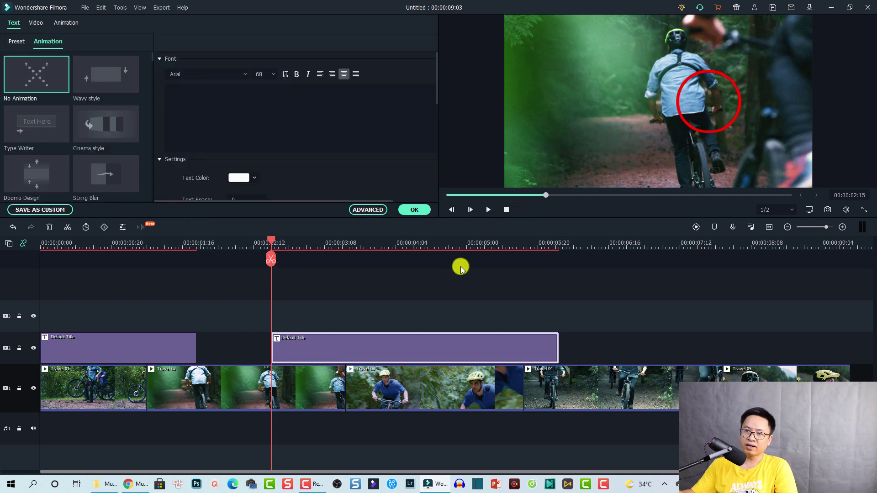
{"action": "left_click", "coordinate": [104, 228]}
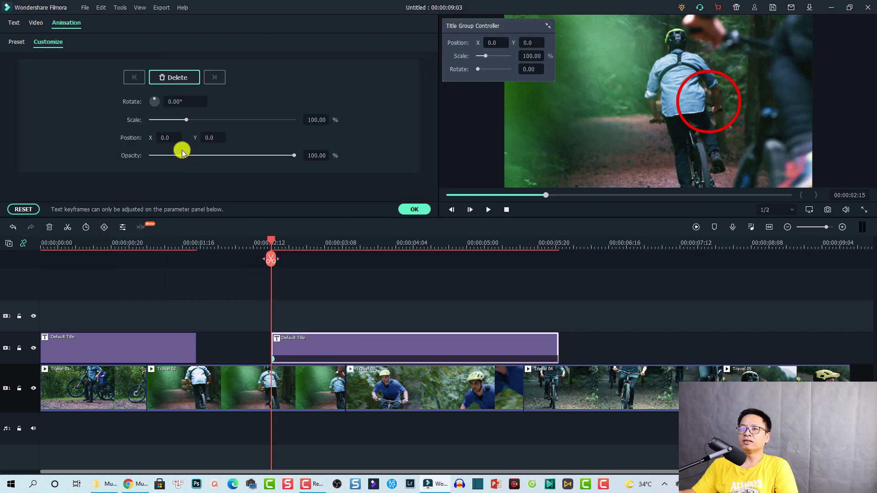
{"action": "left_click_drag", "start_coordinate": [287, 158], "coordinate": [142, 160]}
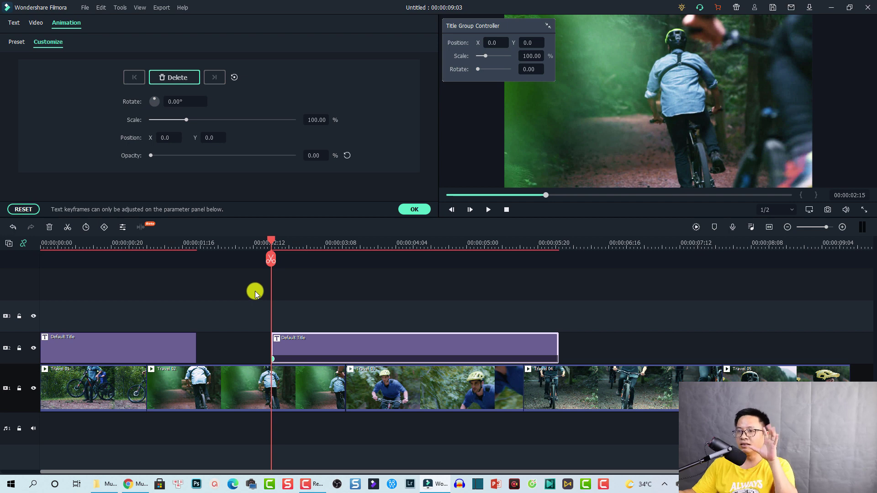
{"action": "left_click", "coordinate": [292, 243]}
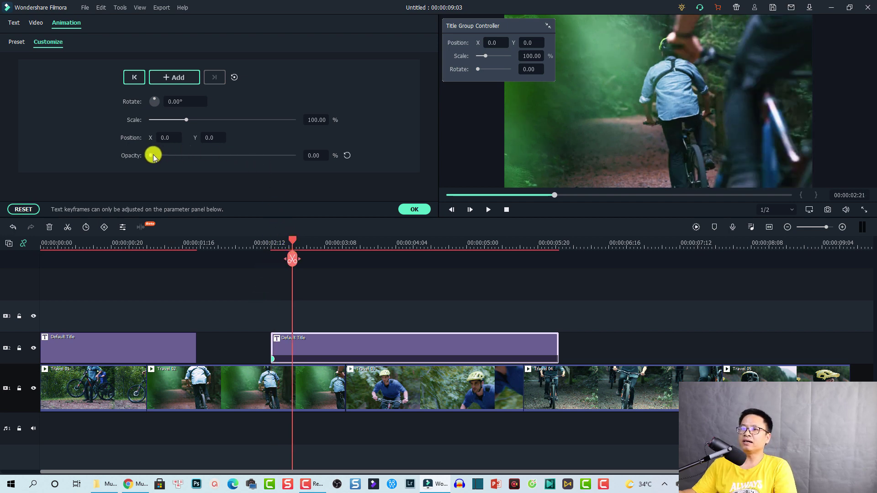
{"action": "left_click_drag", "start_coordinate": [152, 157], "coordinate": [300, 159]}
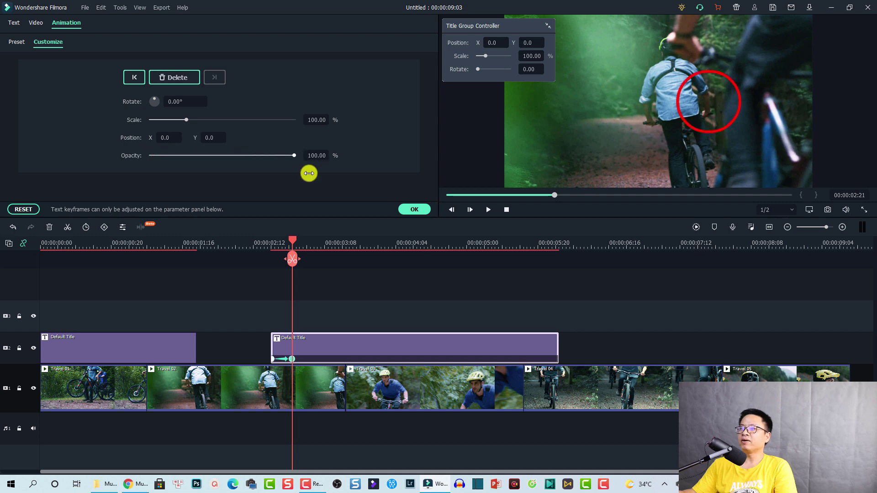
Step: Play back the fade-in of the circle on the second title clip, starting just before the clip begins
{"action": "left_click", "coordinate": [254, 243]}
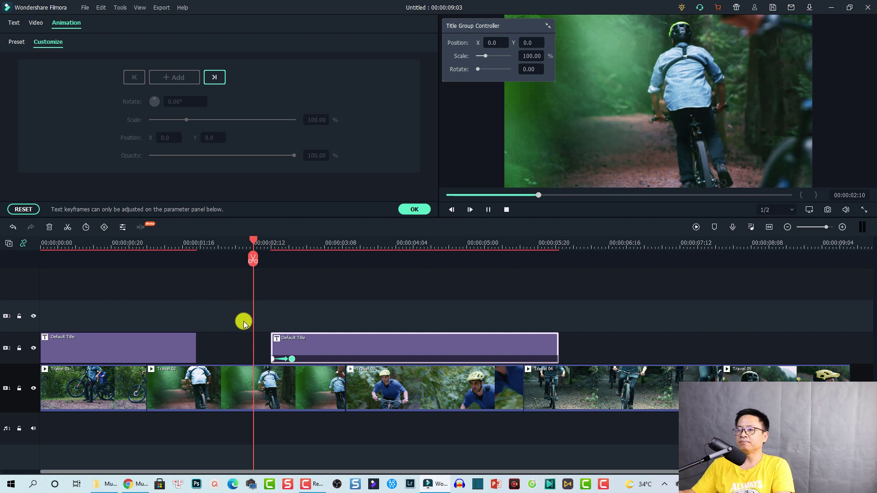
{"action": "key", "text": "space"}
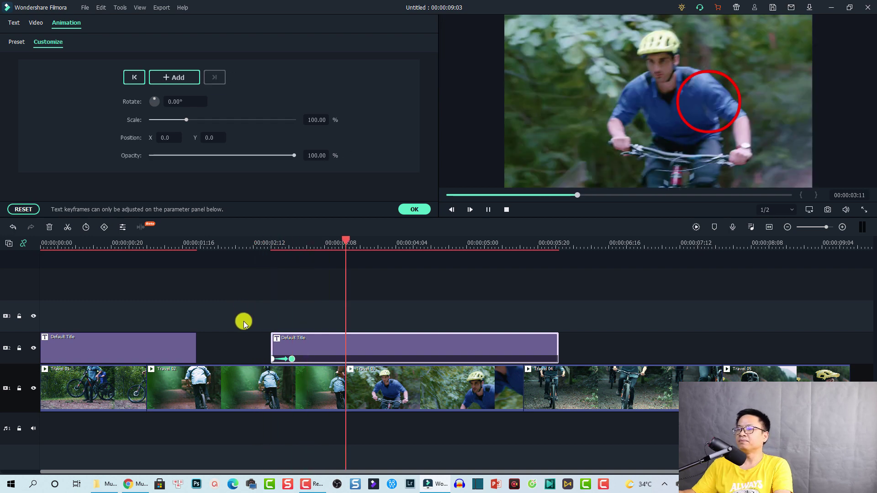
{"action": "key", "text": "space"}
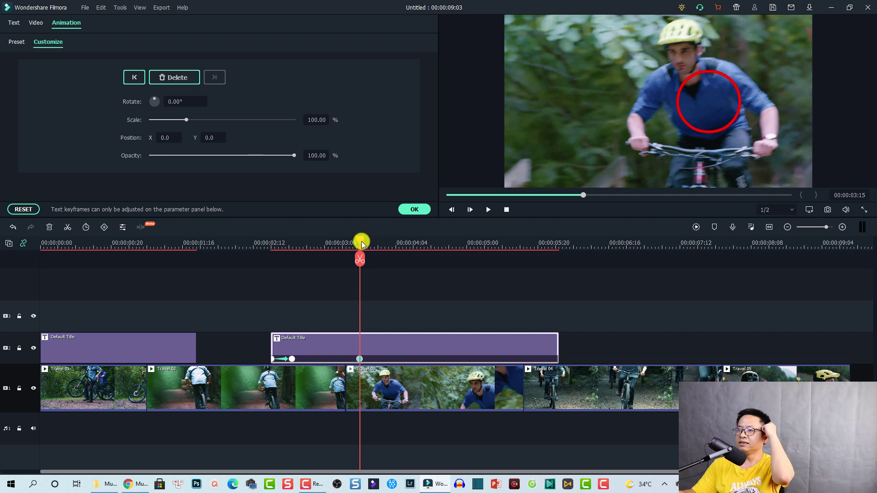
Step: Keyframe the circle to hold at 00:00:03:15 and exit sideways to Position X 331.0 at 00:00:03:21, and play it back
{"action": "left_click", "coordinate": [382, 245]}
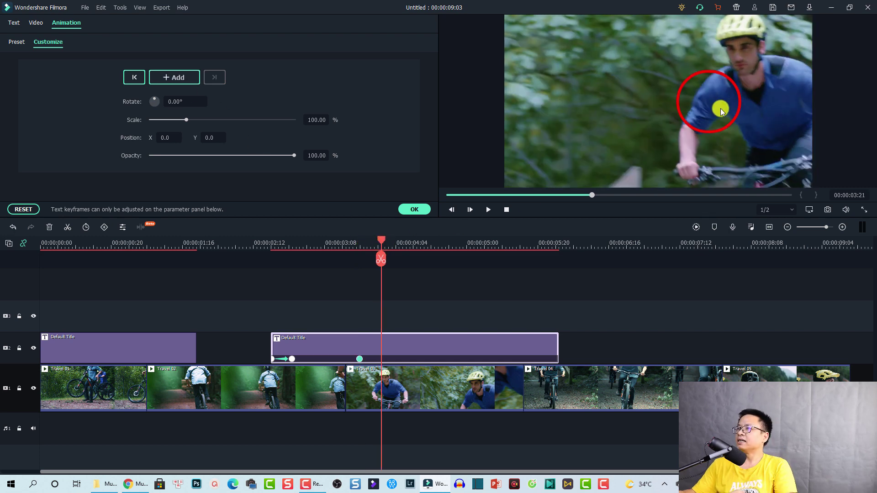
{"action": "left_click", "coordinate": [720, 108]}
{"action": "left_click_drag", "start_coordinate": [720, 108], "coordinate": [876, 108]}
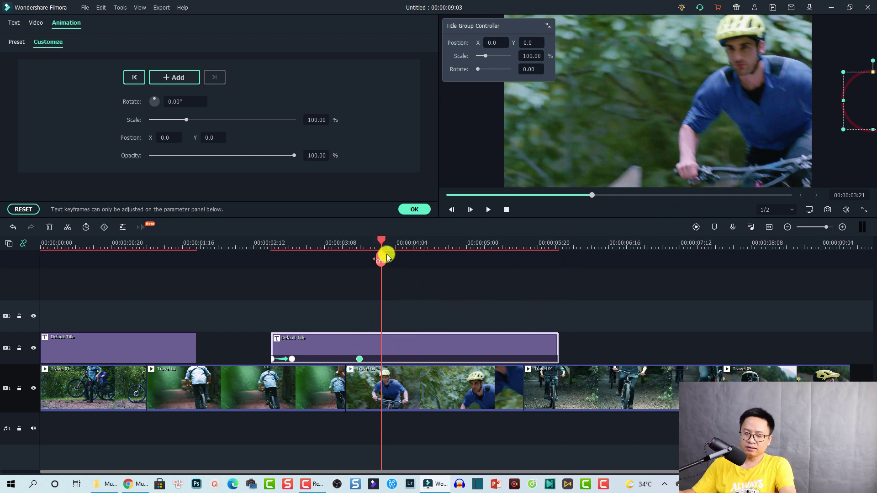
{"action": "key", "text": "ctrl+z"}
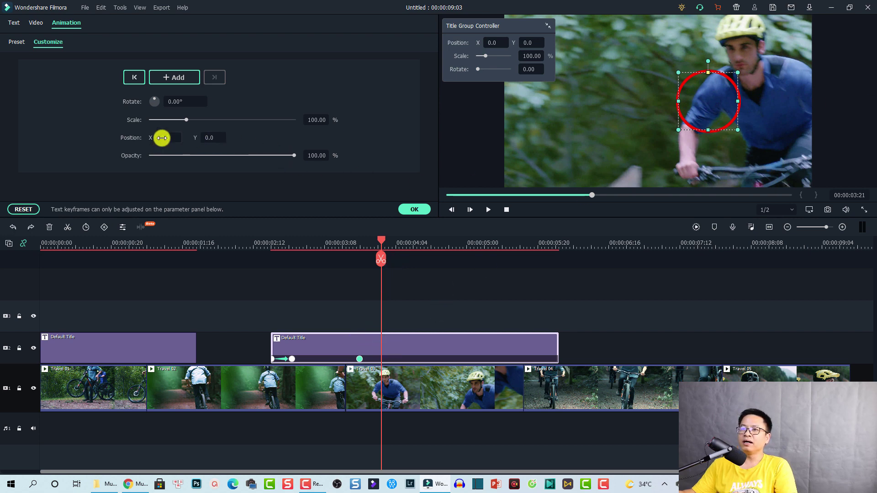
{"action": "left_click_drag", "start_coordinate": [162, 138], "coordinate": [447, 237]}
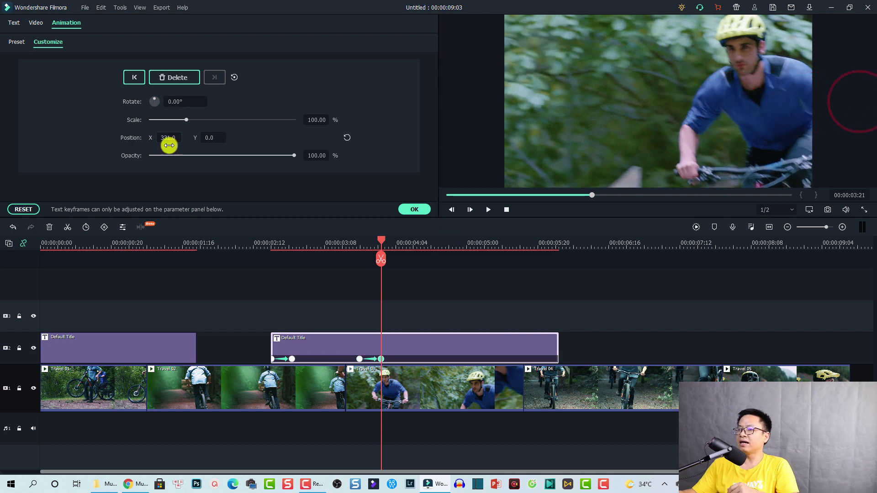
{"action": "left_click", "coordinate": [258, 244]}
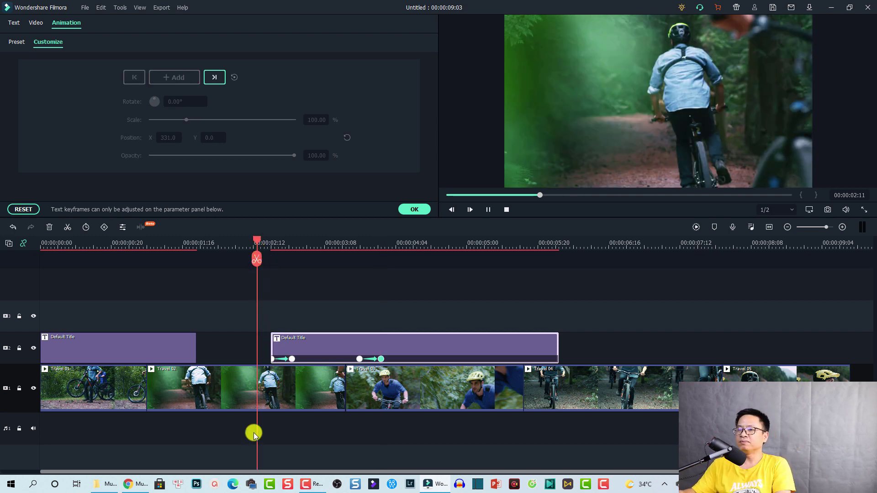
{"action": "key", "text": "space"}
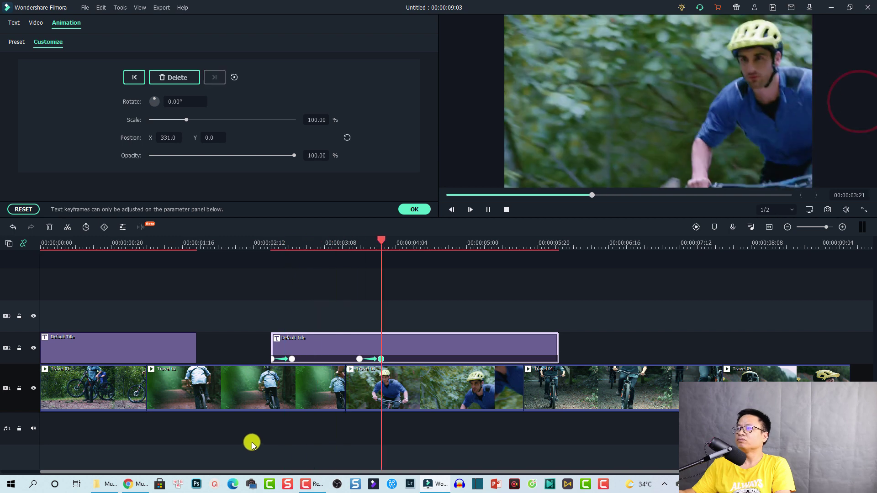
{"action": "key", "text": "space"}
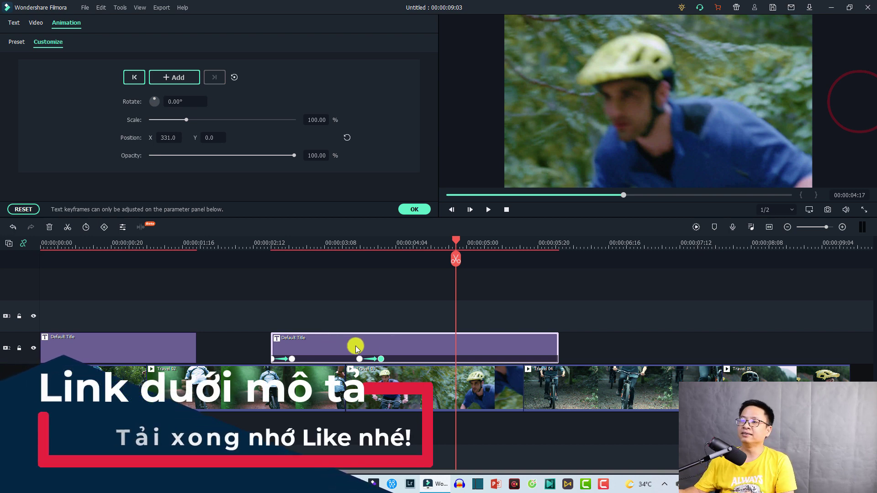
Step: Switch to the Mui Ten Vong Tron folder and add 12 arrow, square and chat-box images to the Filmora timeline, closing the animation settings
{"action": "left_click", "coordinate": [106, 485]}
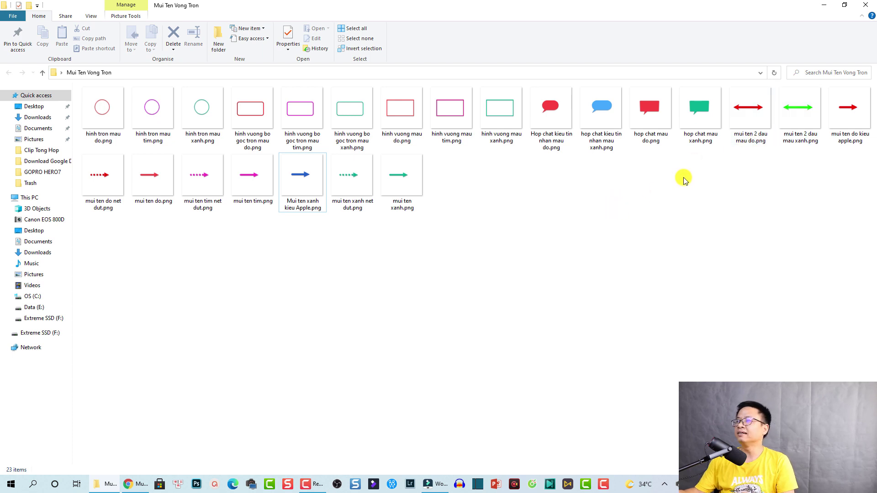
{"action": "left_click_drag", "start_coordinate": [389, 264], "coordinate": [227, 114]}
{"action": "left_click_drag", "start_coordinate": [792, 215], "coordinate": [599, 317]}
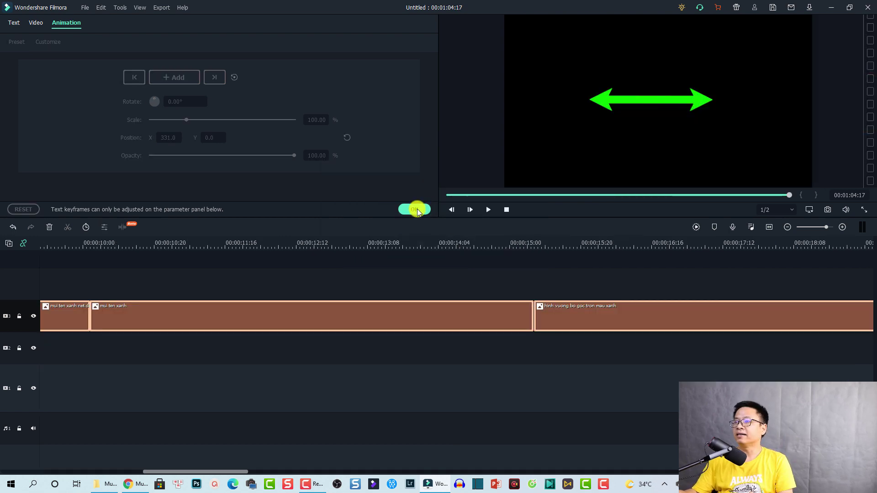
{"action": "left_click", "coordinate": [418, 209]}
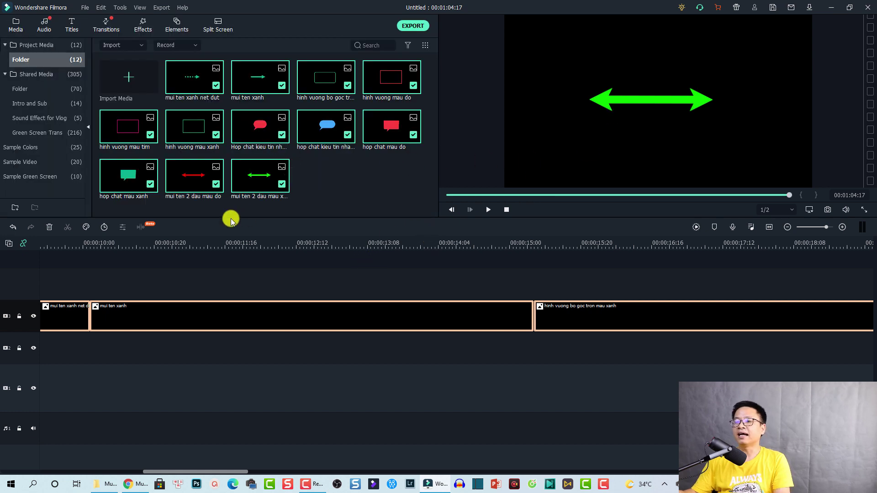
Step: Delete all the newly added image clips and both Default Title clips from the timeline
{"action": "left_click", "coordinate": [770, 227]}
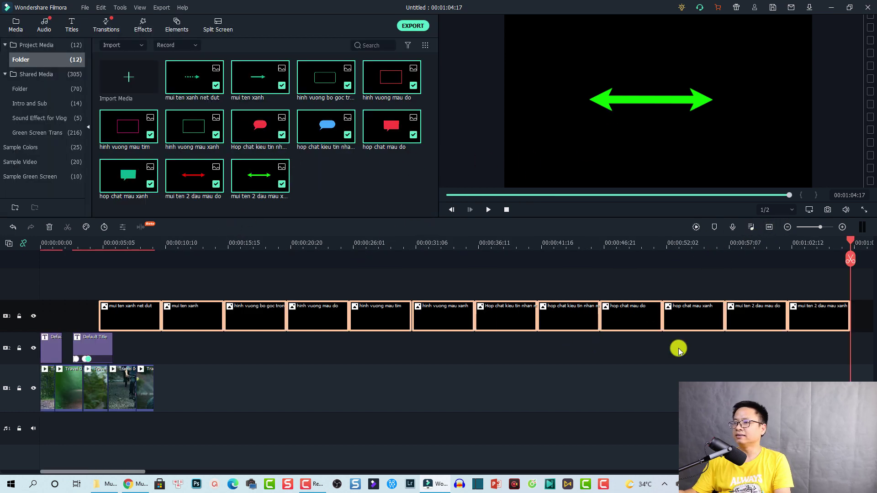
{"action": "left_click_drag", "start_coordinate": [836, 356], "coordinate": [33, 348]}
{"action": "key", "text": "Delete"}
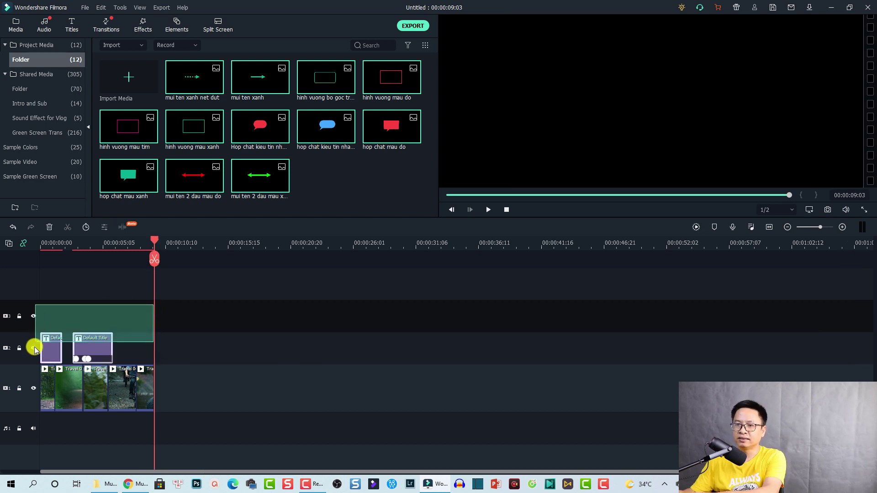
{"action": "key", "text": "Delete"}
{"action": "key", "text": "Delete"}
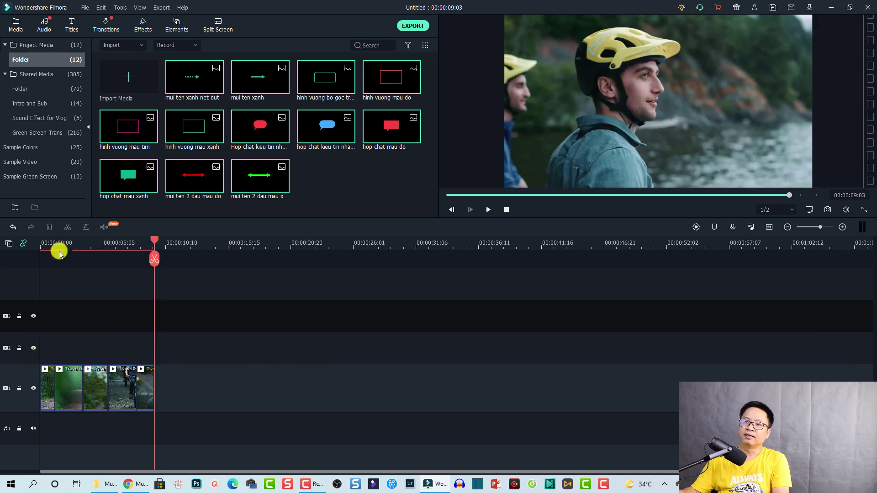
Step: Place the mui ten 2 dau mau do image on the track above the video clips, starting at 00:00:01:11
{"action": "left_click", "coordinate": [59, 251]}
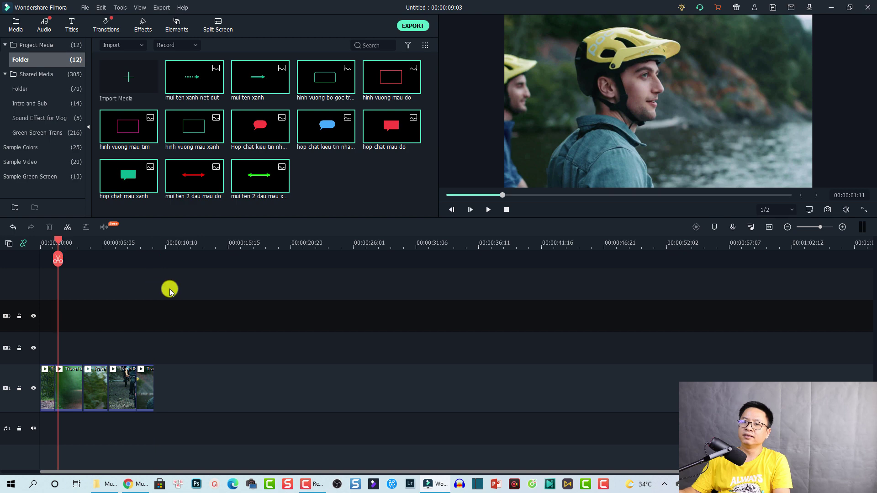
{"action": "left_click", "coordinate": [770, 227]}
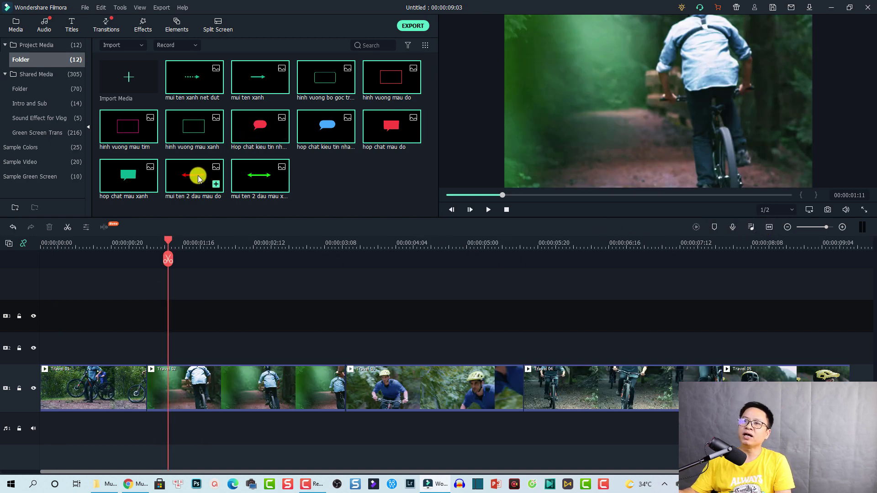
{"action": "left_click_drag", "start_coordinate": [193, 186], "coordinate": [164, 350]}
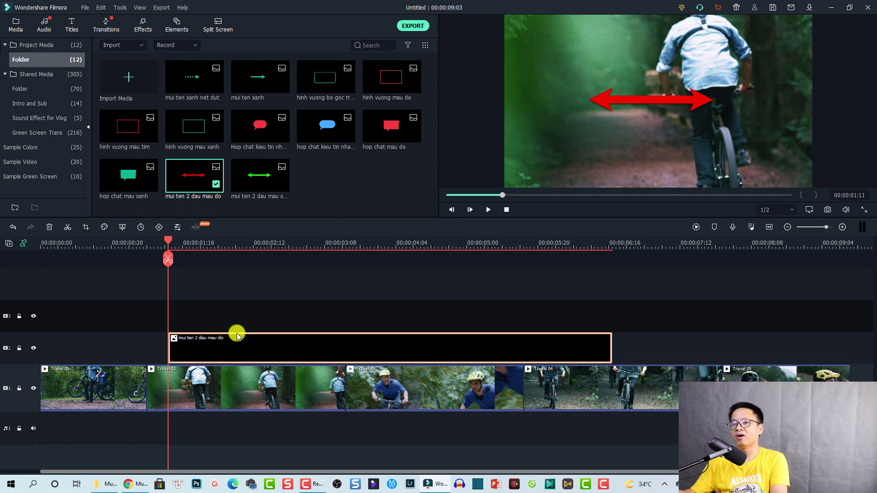
Step: Shrink the red double-headed arrow in the preview and move it beside the cyclist in the frame's left half
{"action": "left_click", "coordinate": [656, 102]}
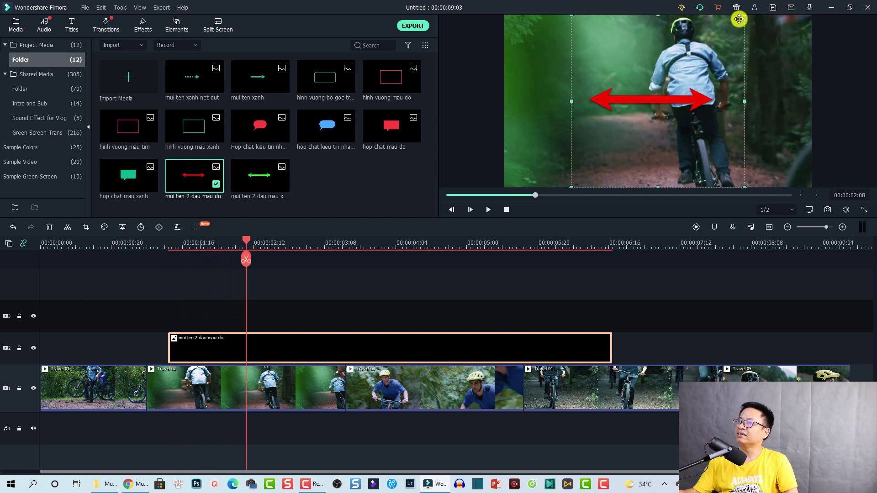
{"action": "left_click_drag", "start_coordinate": [743, 17], "coordinate": [636, 133]}
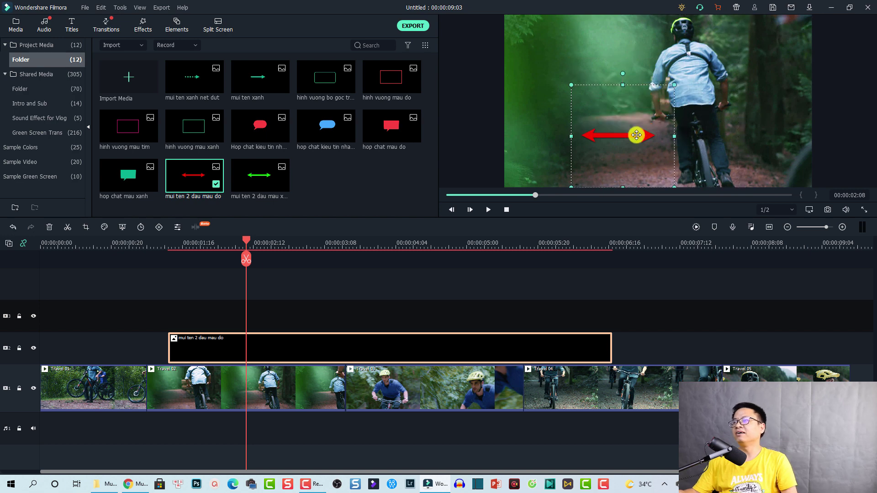
{"action": "left_click_drag", "start_coordinate": [640, 90], "coordinate": [575, 121]}
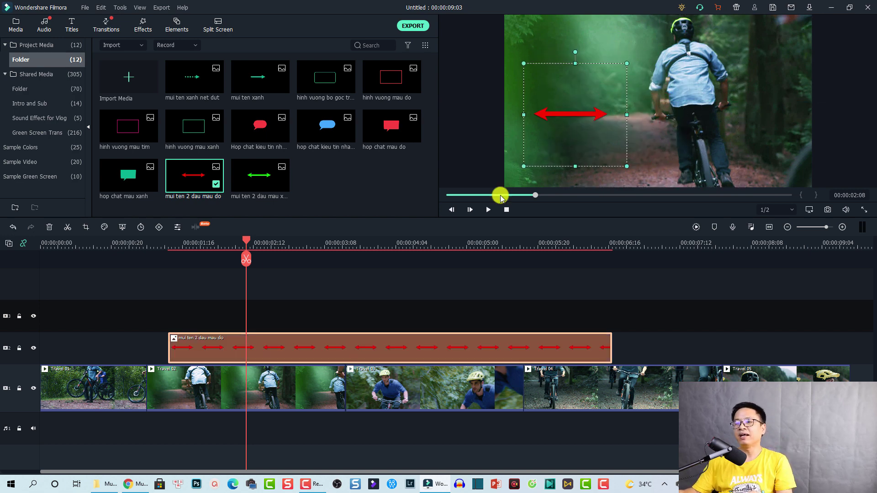
Step: Browse the animation presets for the red arrow clip, including the legacy motions, and apply Flip Down1
{"action": "left_click", "coordinate": [167, 248]}
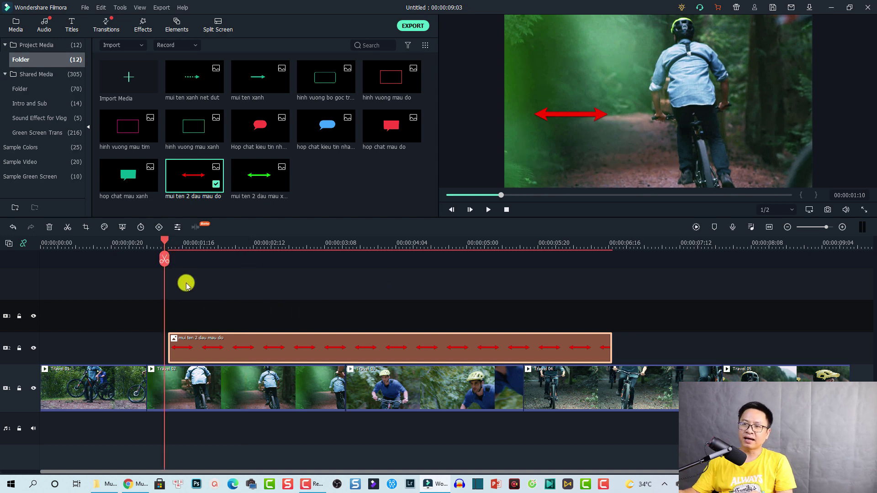
{"action": "left_click_drag", "start_coordinate": [167, 239], "coordinate": [179, 237]}
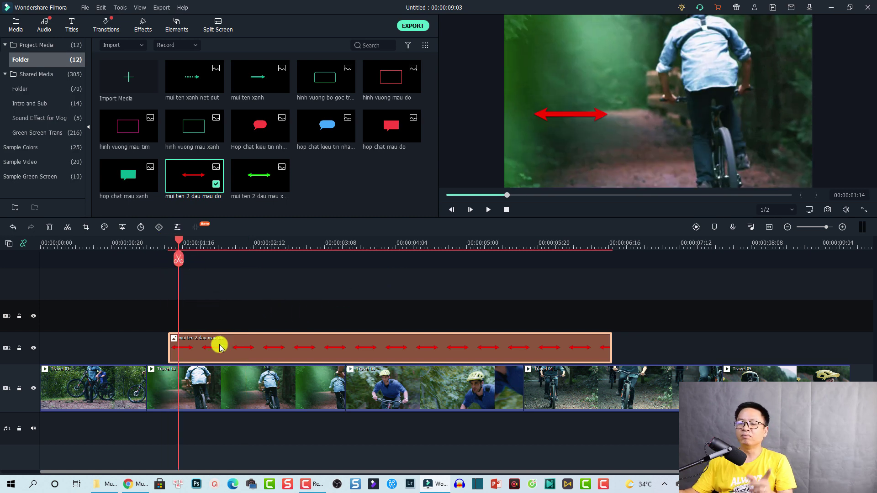
{"action": "double_click", "coordinate": [192, 338]}
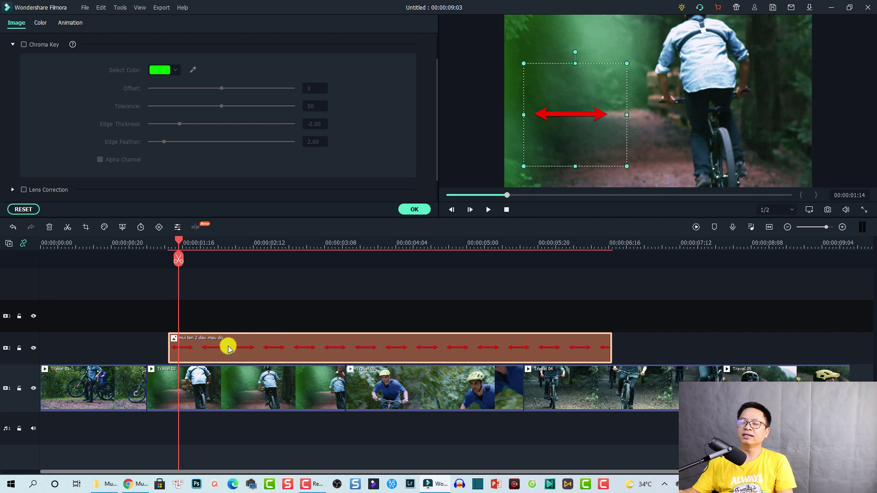
{"action": "left_click", "coordinate": [73, 23]}
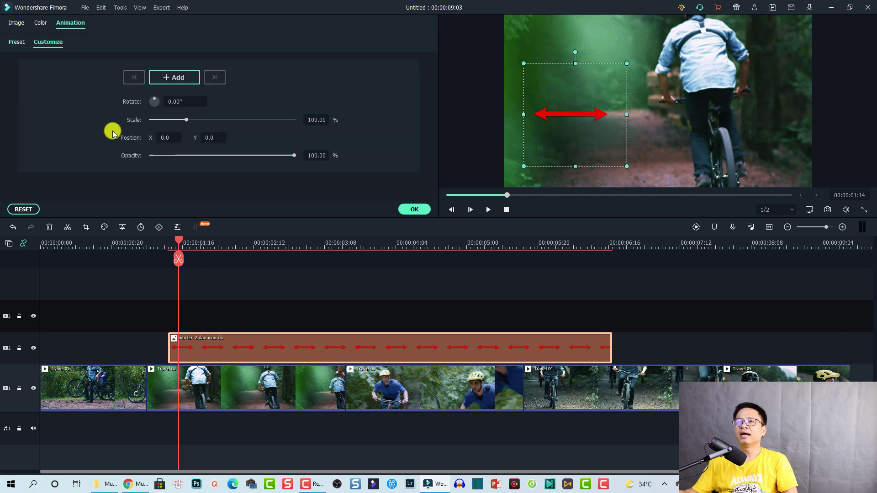
{"action": "left_click", "coordinate": [16, 43]}
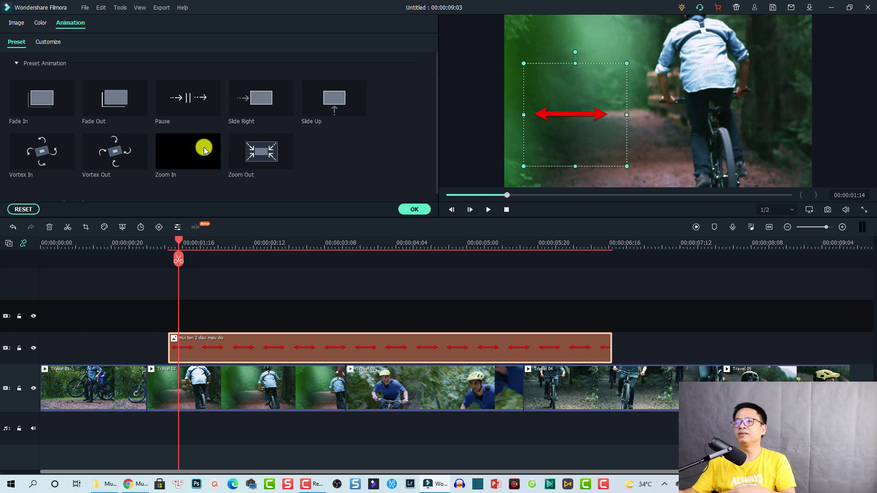
{"action": "scroll", "coordinate": [275, 133], "scroll_direction": "down", "scroll_amount": 1}
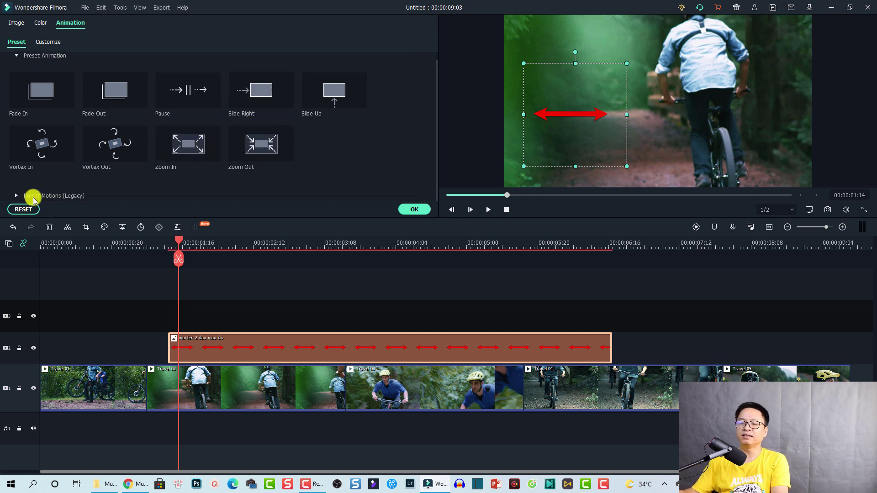
{"action": "scroll", "coordinate": [114, 169], "scroll_direction": "down", "scroll_amount": 10}
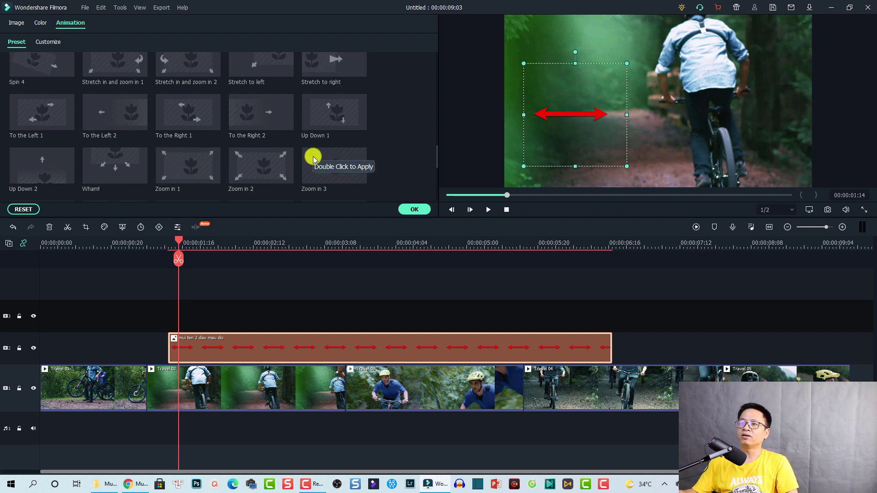
{"action": "scroll", "coordinate": [166, 146], "scroll_direction": "up", "scroll_amount": 6}
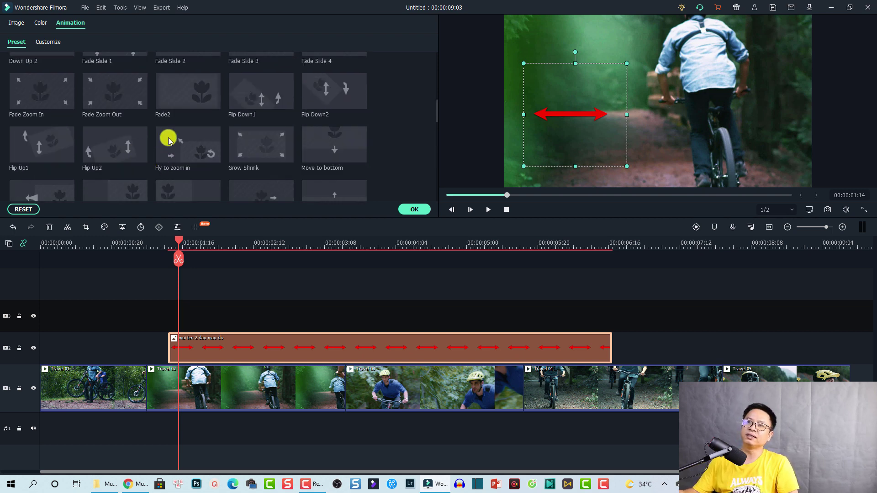
{"action": "double_click", "coordinate": [274, 105]}
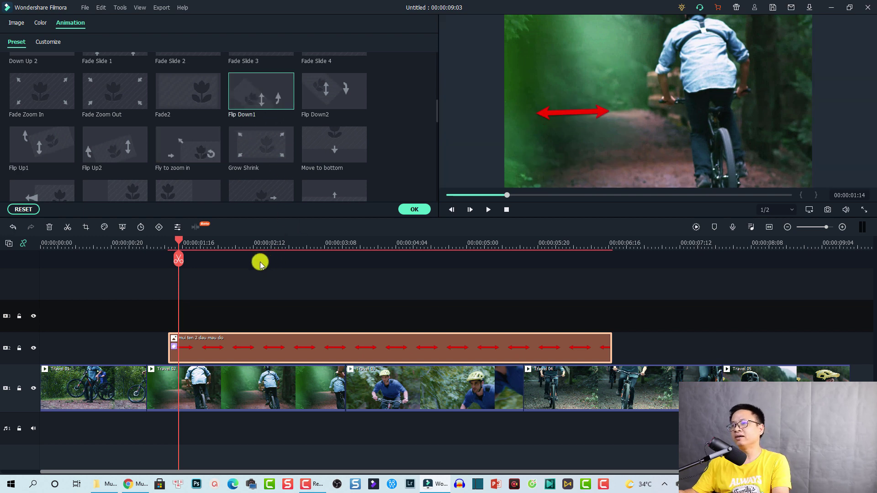
Step: Play back the Flip Down1 animation on the red arrow clip, pausing at 00:00:02:08
{"action": "left_click", "coordinate": [161, 247]}
{"action": "key", "text": "space"}
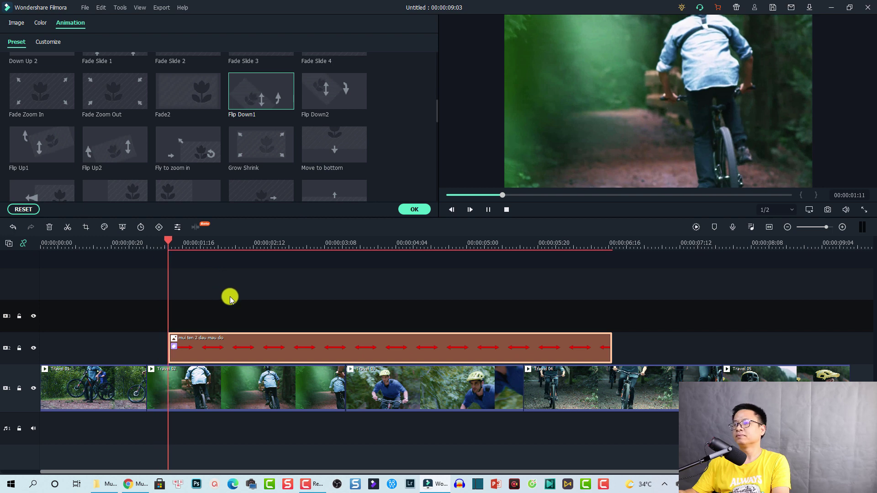
{"action": "left_click", "coordinate": [246, 243]}
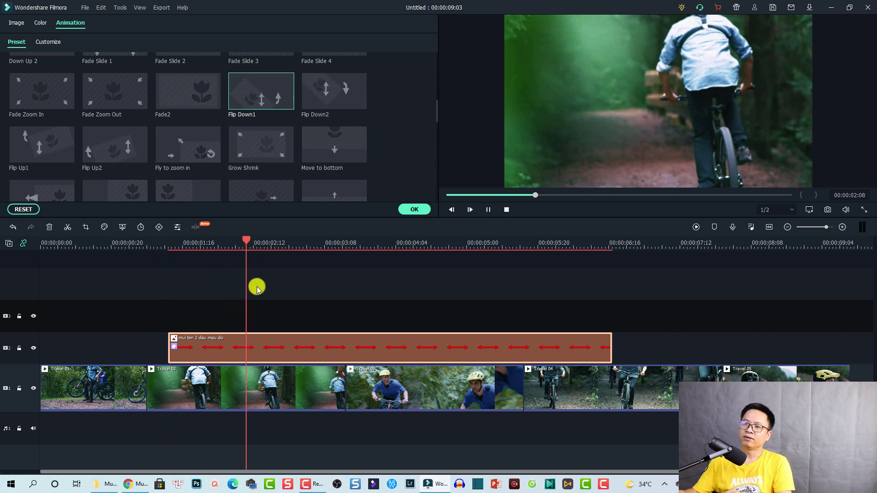
{"action": "left_click", "coordinate": [262, 310]}
{"action": "left_click", "coordinate": [488, 209]}
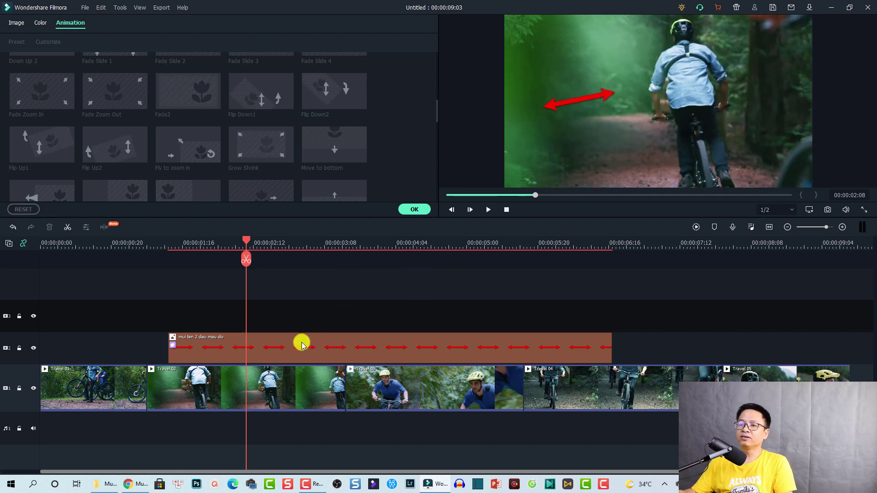
Step: Delete the effects from the mui ten 2 dau mau do clip to clear its Flip Down1 animation and placement
{"action": "left_click", "coordinate": [248, 344]}
{"action": "right_click", "coordinate": [255, 349]}
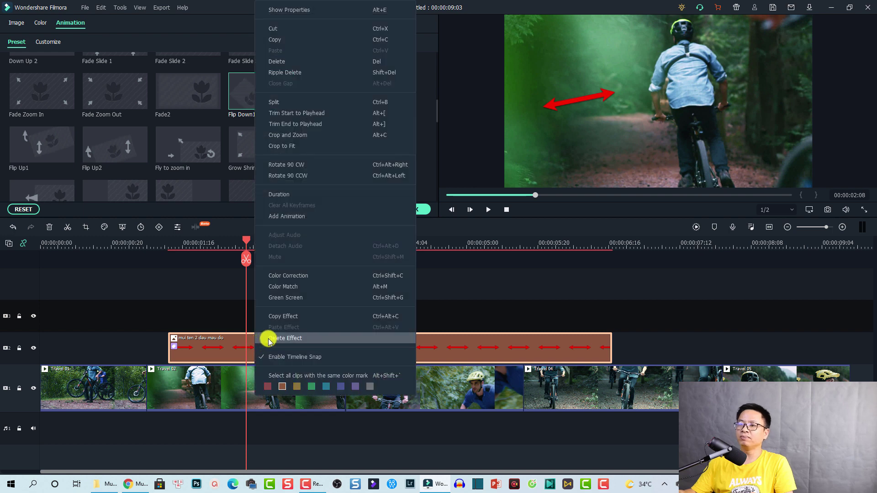
{"action": "left_click", "coordinate": [275, 341]}
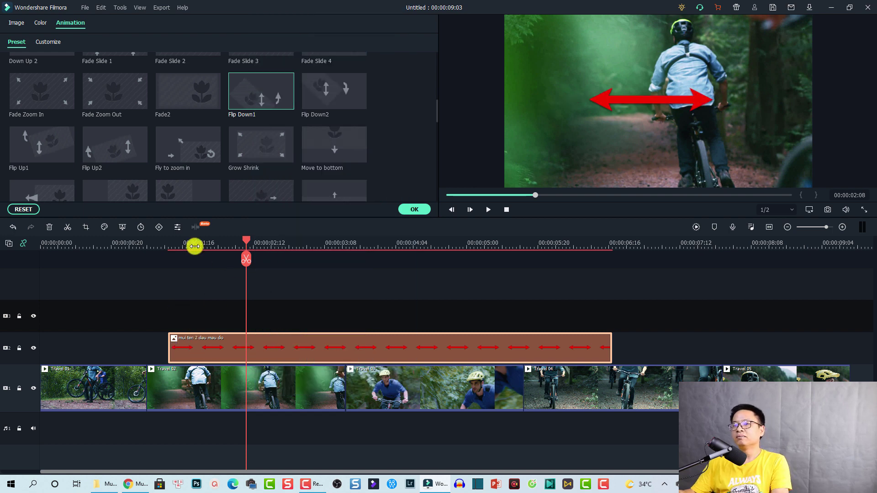
Step: Keyframe the red arrow to move from its centred position at 00:00:01:13 to about X 112, Y -152 at 00:00:03:13
{"action": "left_click", "coordinate": [177, 243]}
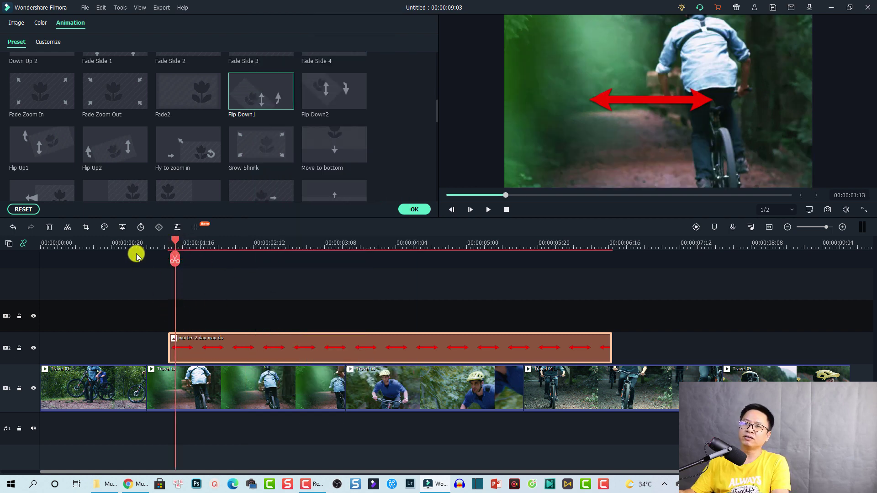
{"action": "left_click", "coordinate": [158, 227]}
{"action": "left_click_drag", "start_coordinate": [176, 242], "coordinate": [356, 247]}
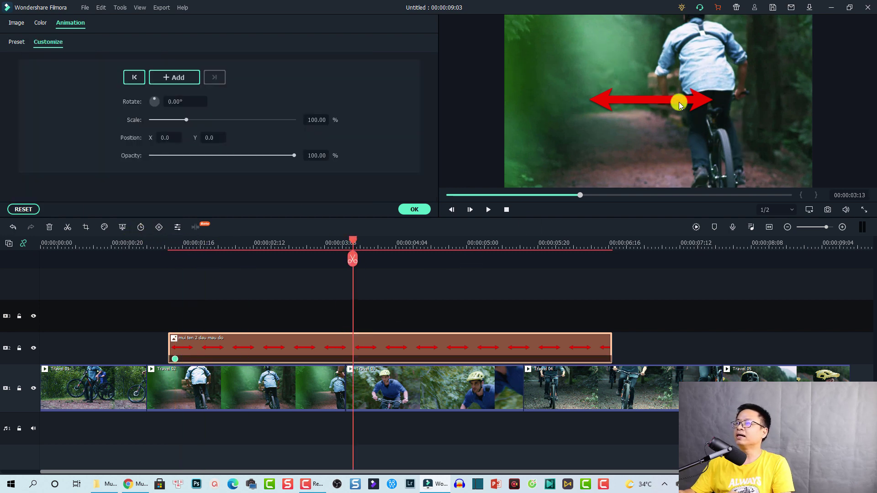
{"action": "left_click", "coordinate": [675, 115]}
{"action": "left_click_drag", "start_coordinate": [672, 97], "coordinate": [724, 170]}
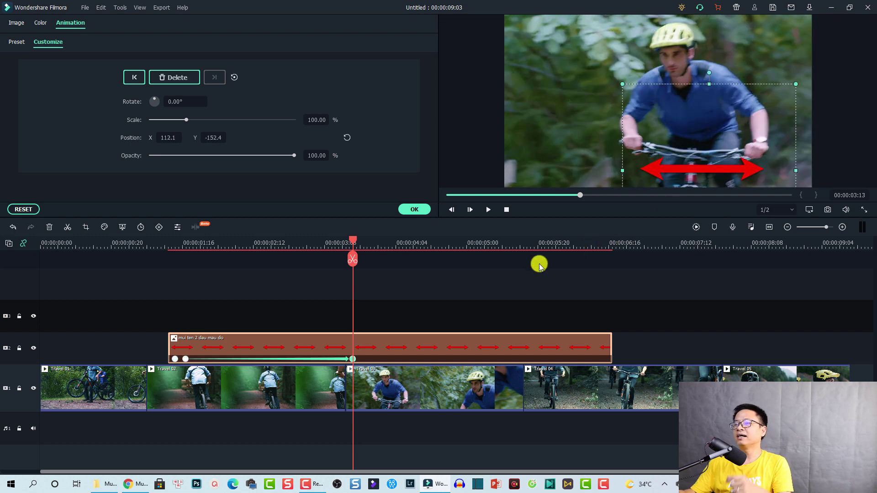
Step: Play back the red arrow's keyframed movement from 00:00:01:10, pausing near 00:00:03:10
{"action": "left_click", "coordinate": [164, 243]}
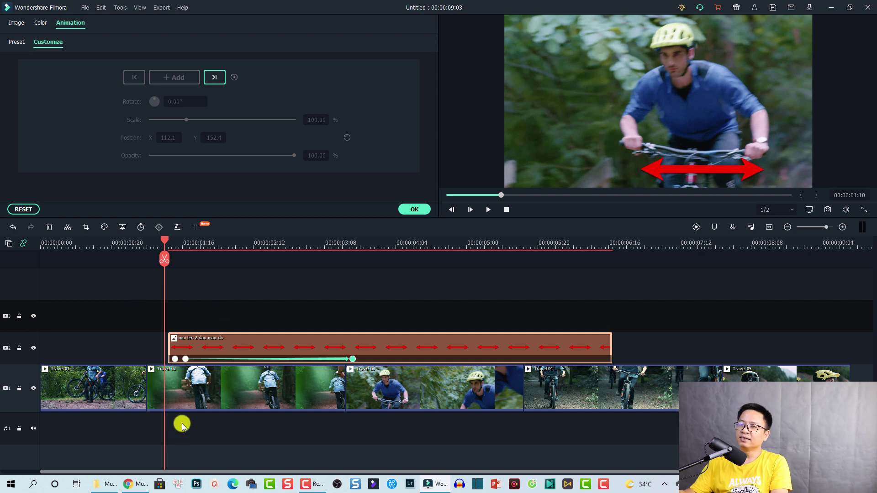
{"action": "key", "text": "space"}
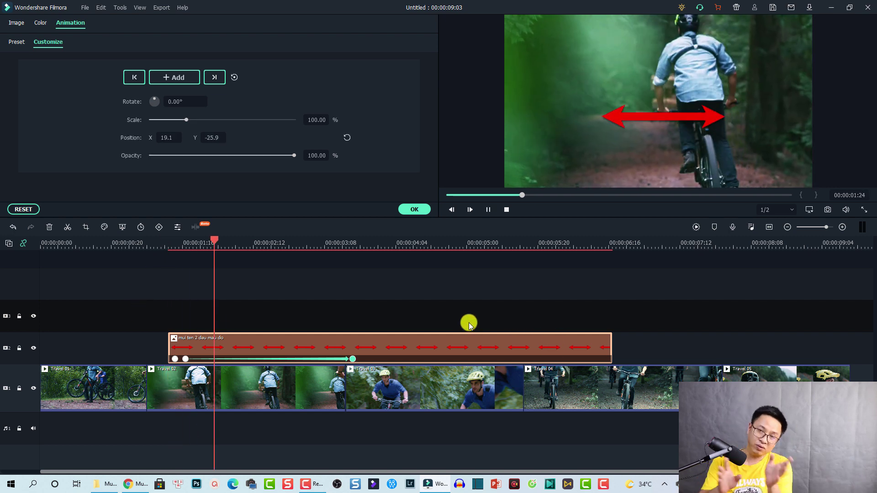
{"action": "key", "text": "space"}
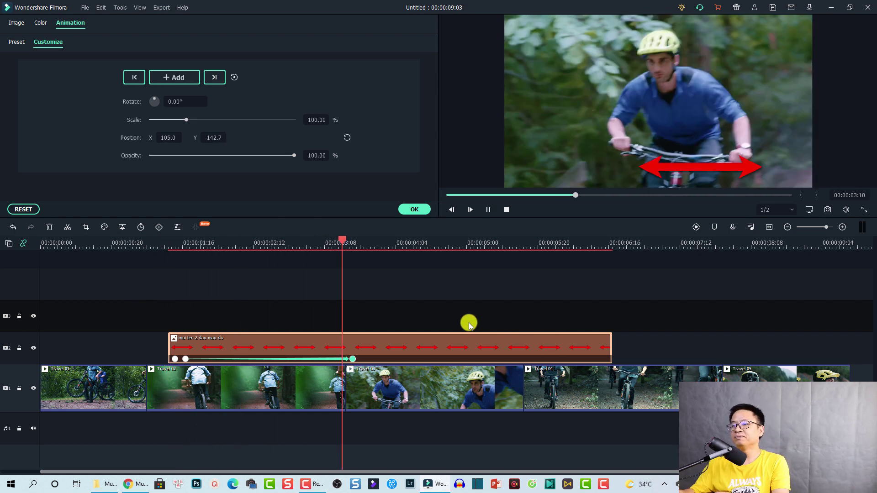